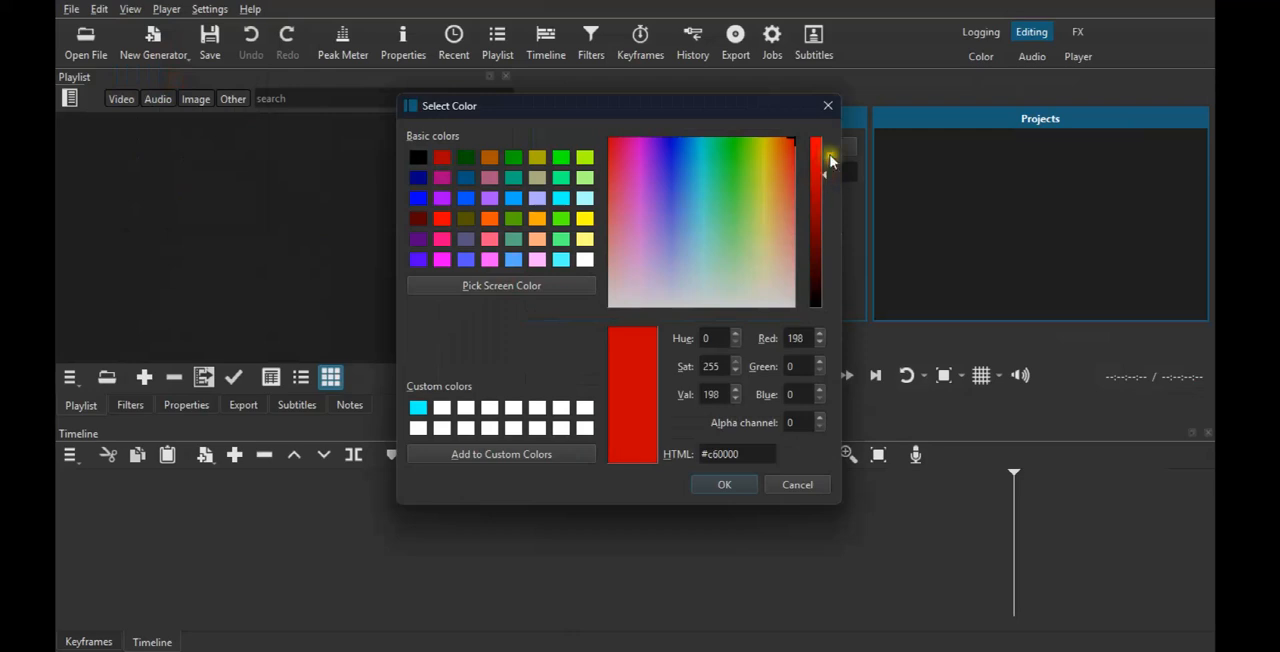
Add a solid red (#e20000) colour clip to the timeline, fit it to the timeline width and show its filters.
{"action": "left_click", "coordinate": [730, 485]}
{"action": "left_click", "coordinate": [760, 420]}
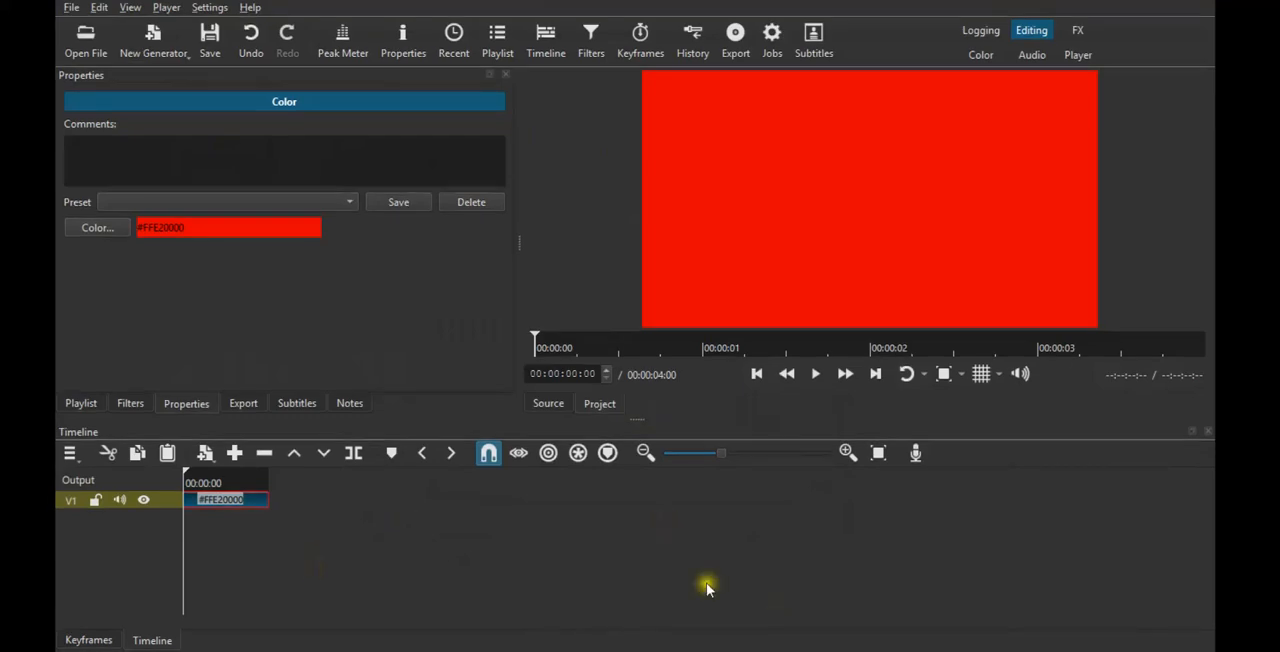
{"action": "left_click", "coordinate": [876, 455]}
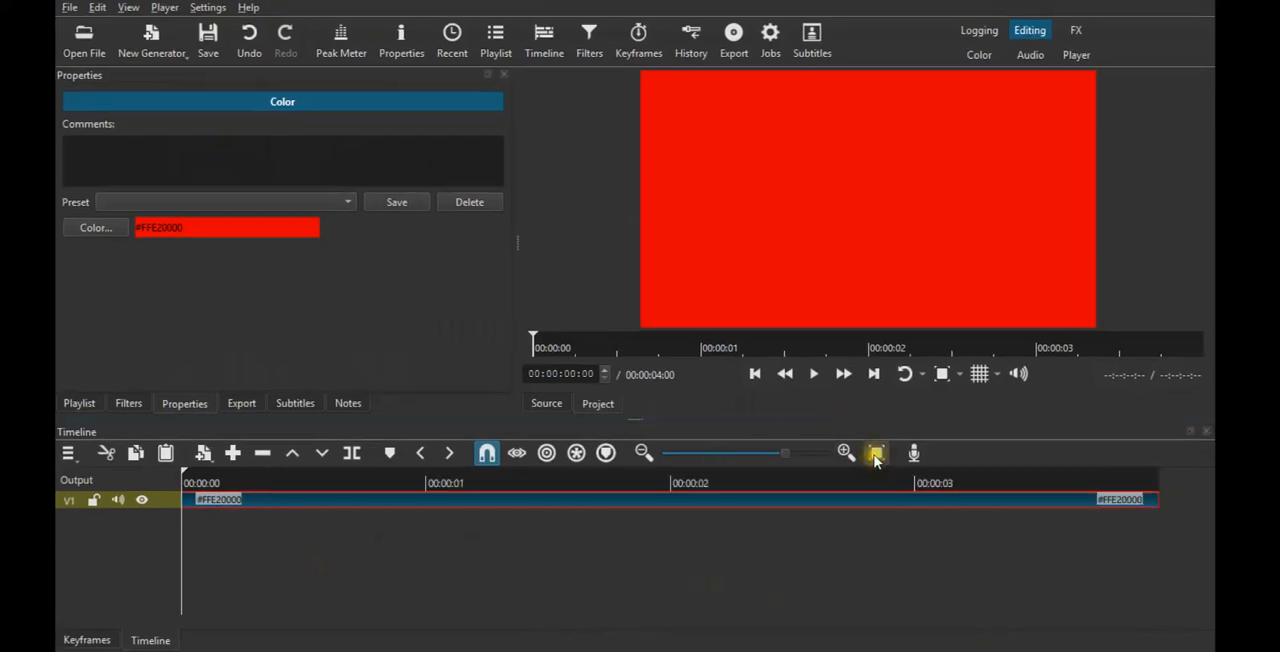
{"action": "left_click", "coordinate": [131, 403]}
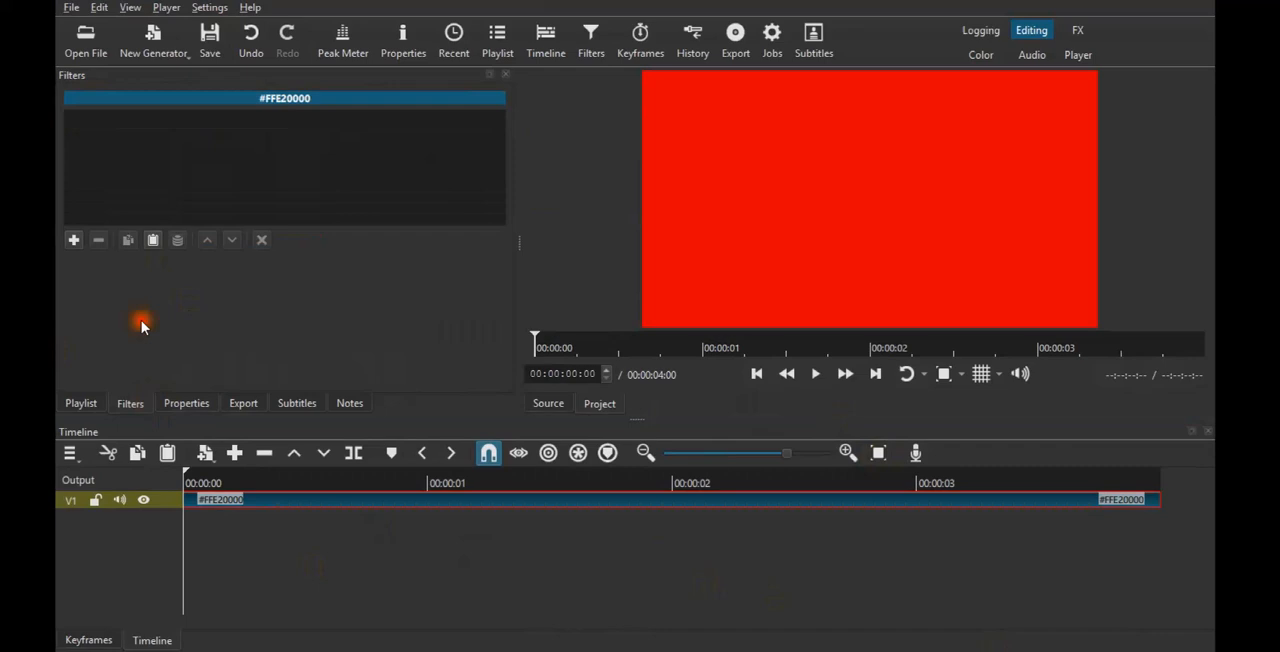
{"action": "left_click", "coordinate": [80, 242]}
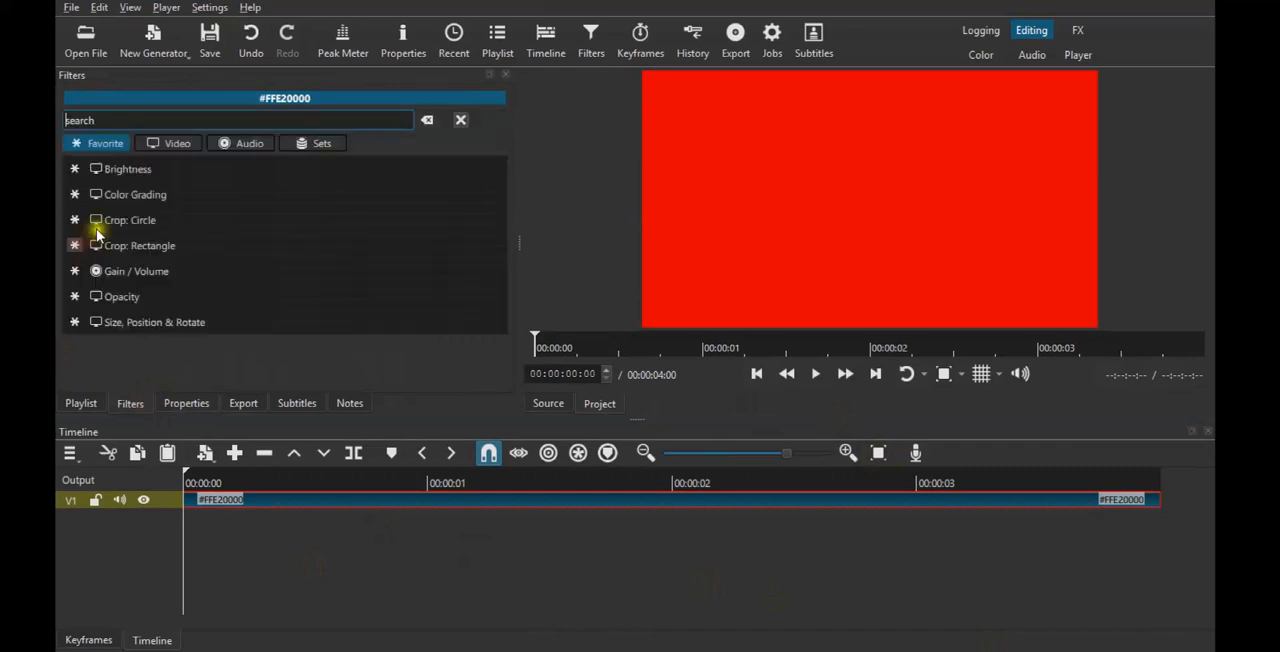
{"action": "left_click", "coordinate": [163, 246]}
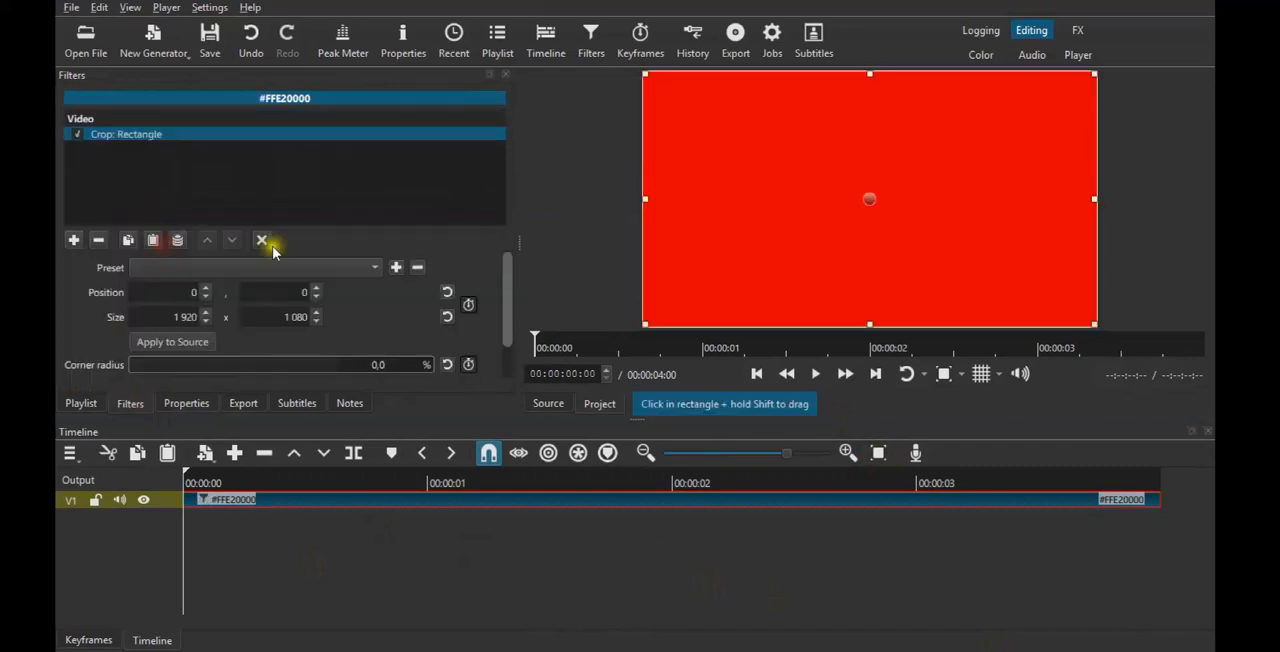
{"action": "left_click", "coordinate": [99, 240]}
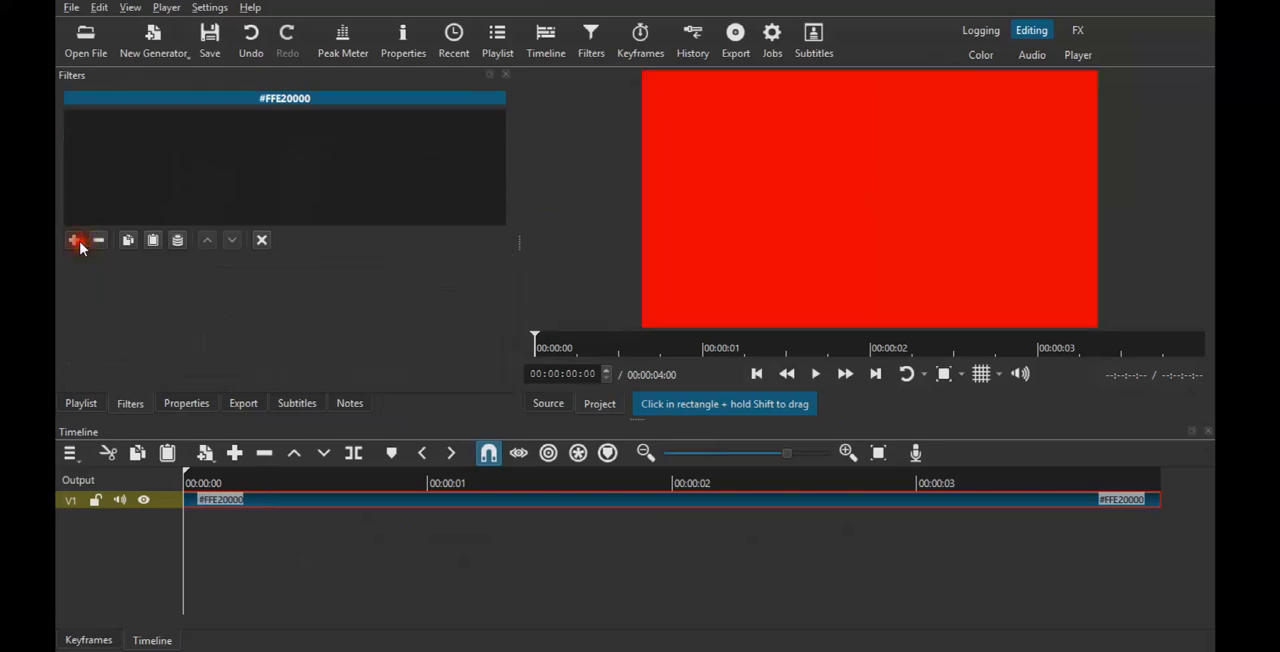
Apply a Crop: Circle filter to the red clip and reduce its radius to about 18.2%.
{"action": "left_click", "coordinate": [75, 240]}
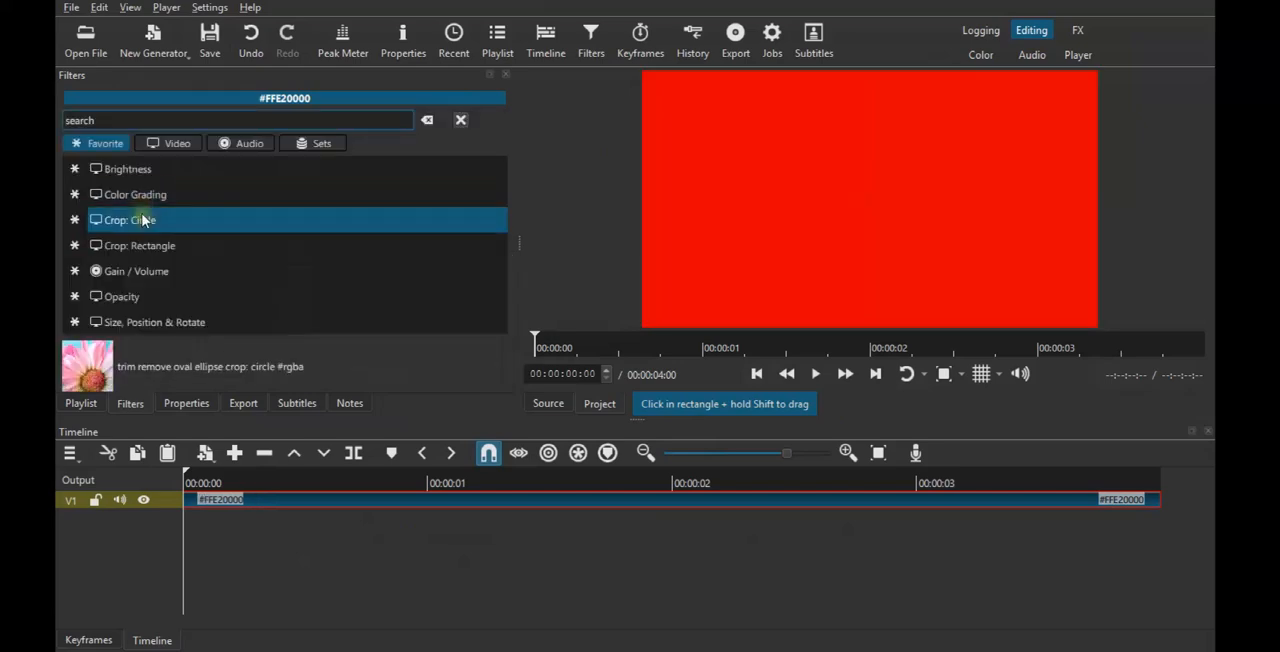
{"action": "left_click", "coordinate": [143, 220]}
{"action": "left_click_drag", "start_coordinate": [176, 269], "coordinate": [138, 267]}
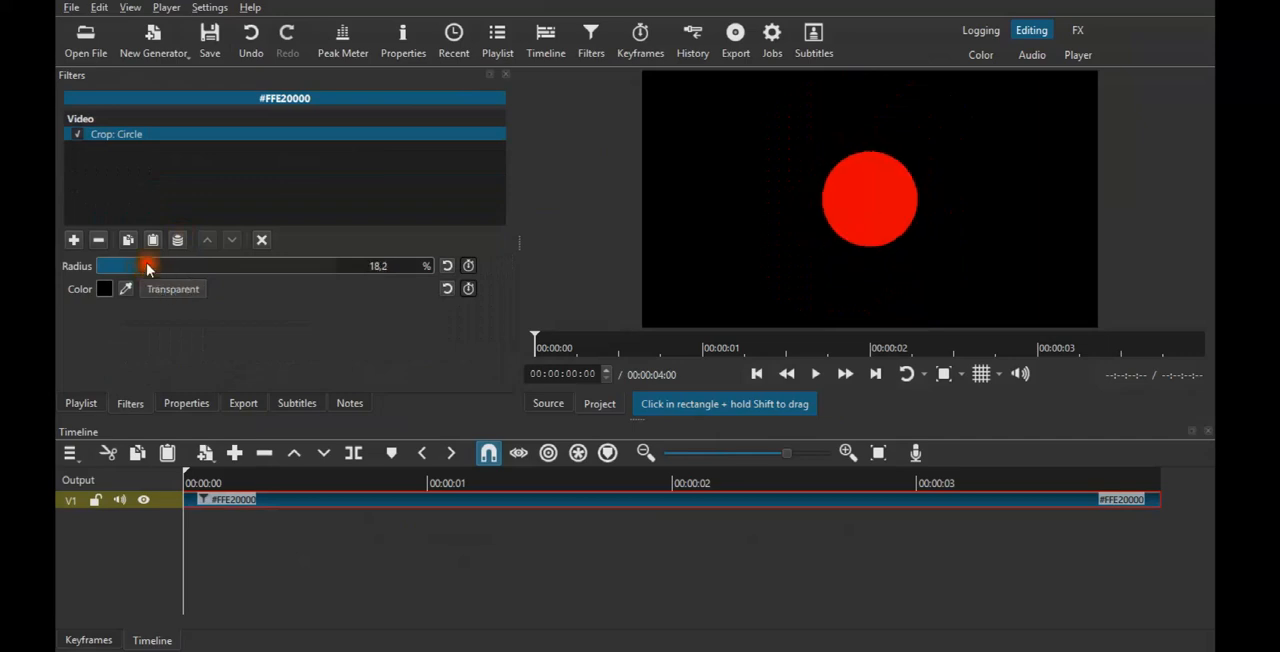
Create a white colour clip and add it to the timeline on a new track above the red clip.
{"action": "left_click", "coordinate": [156, 36]}
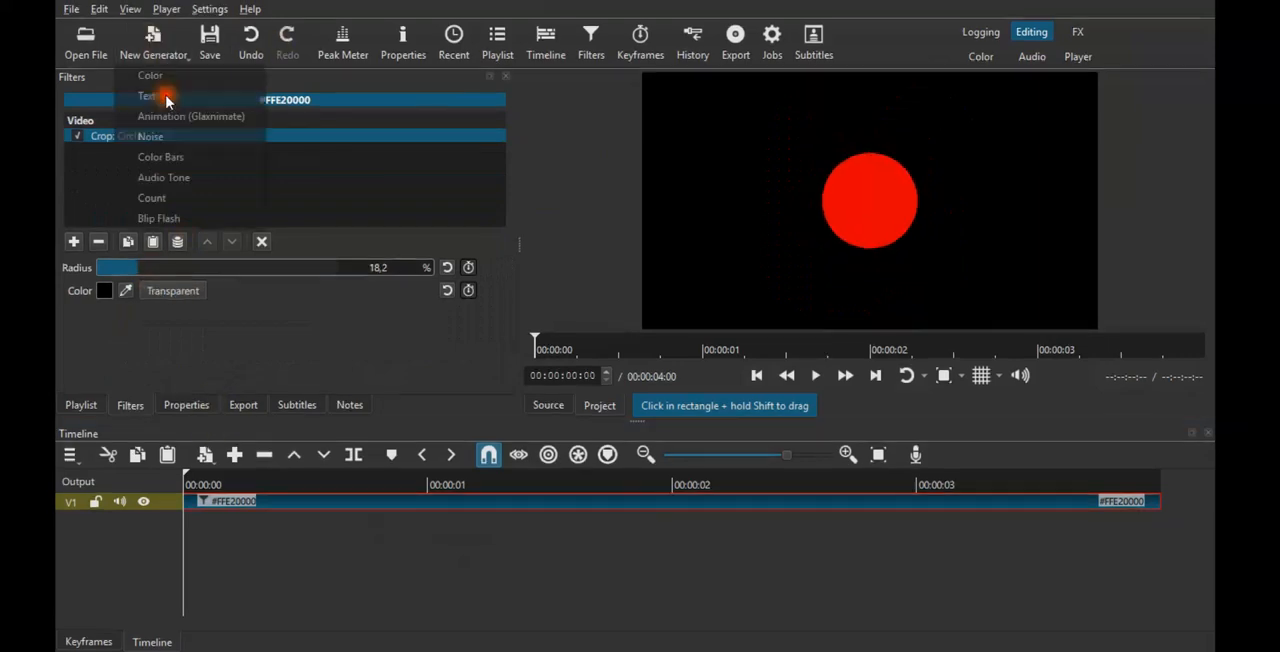
{"action": "left_click", "coordinate": [160, 77]}
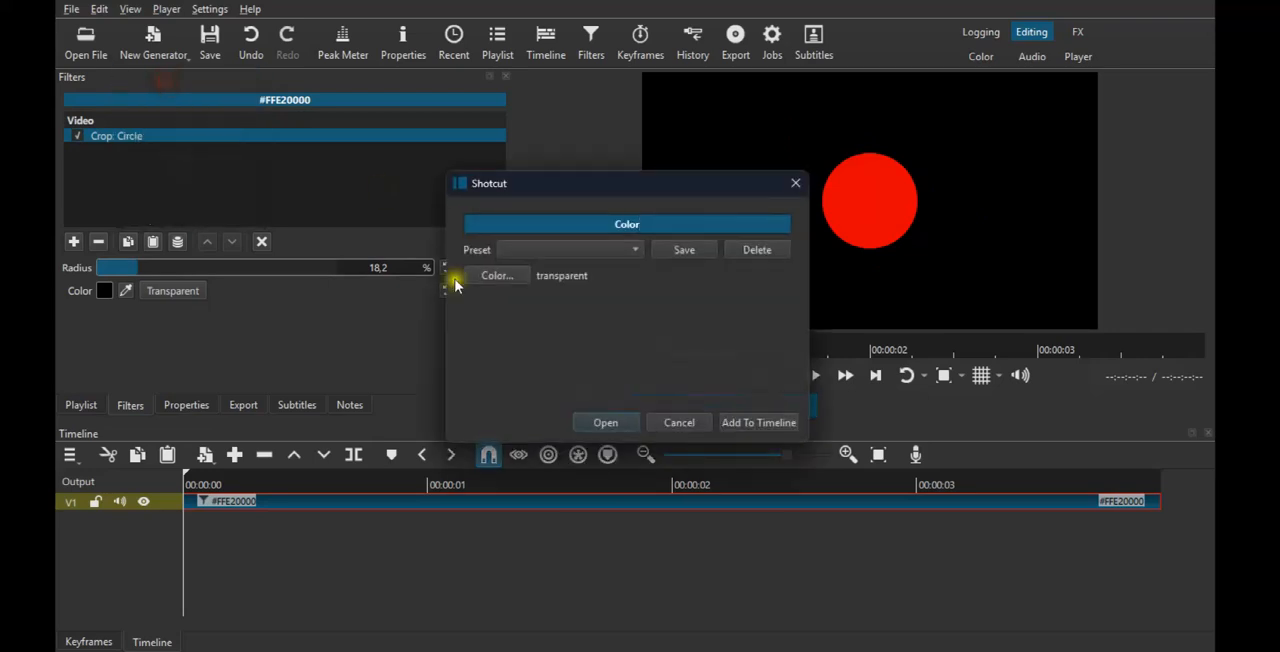
{"action": "left_click", "coordinate": [515, 272]}
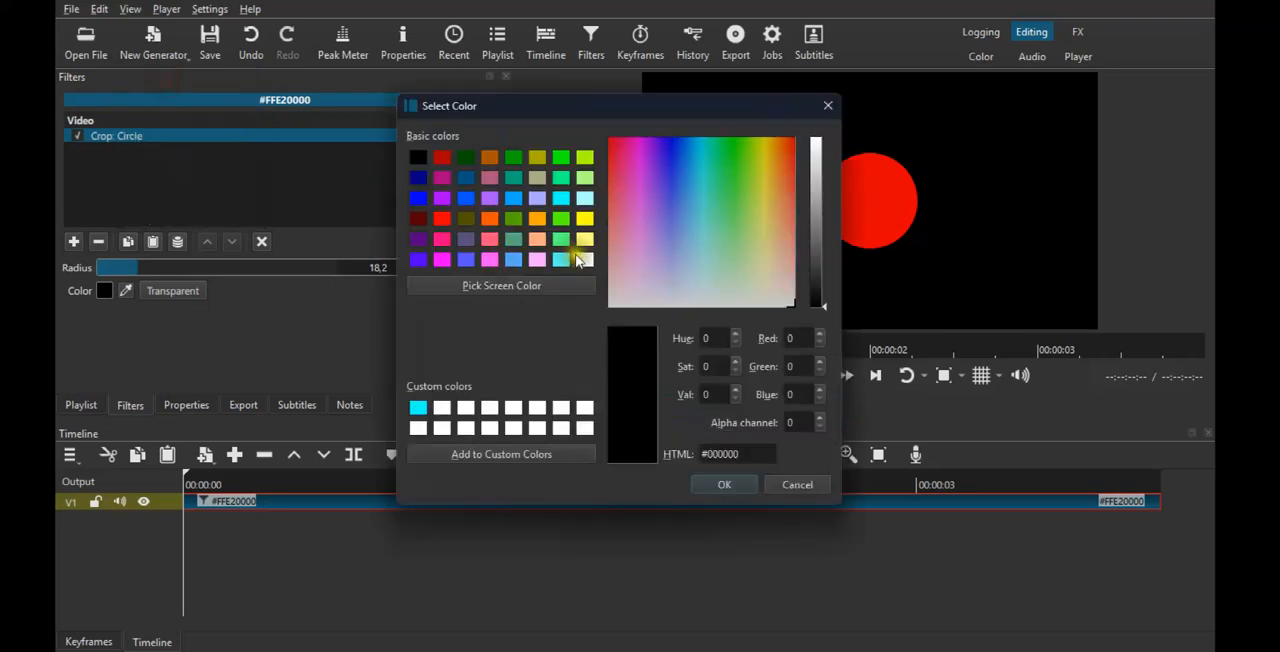
{"action": "left_click", "coordinate": [585, 259]}
{"action": "left_click", "coordinate": [726, 488]}
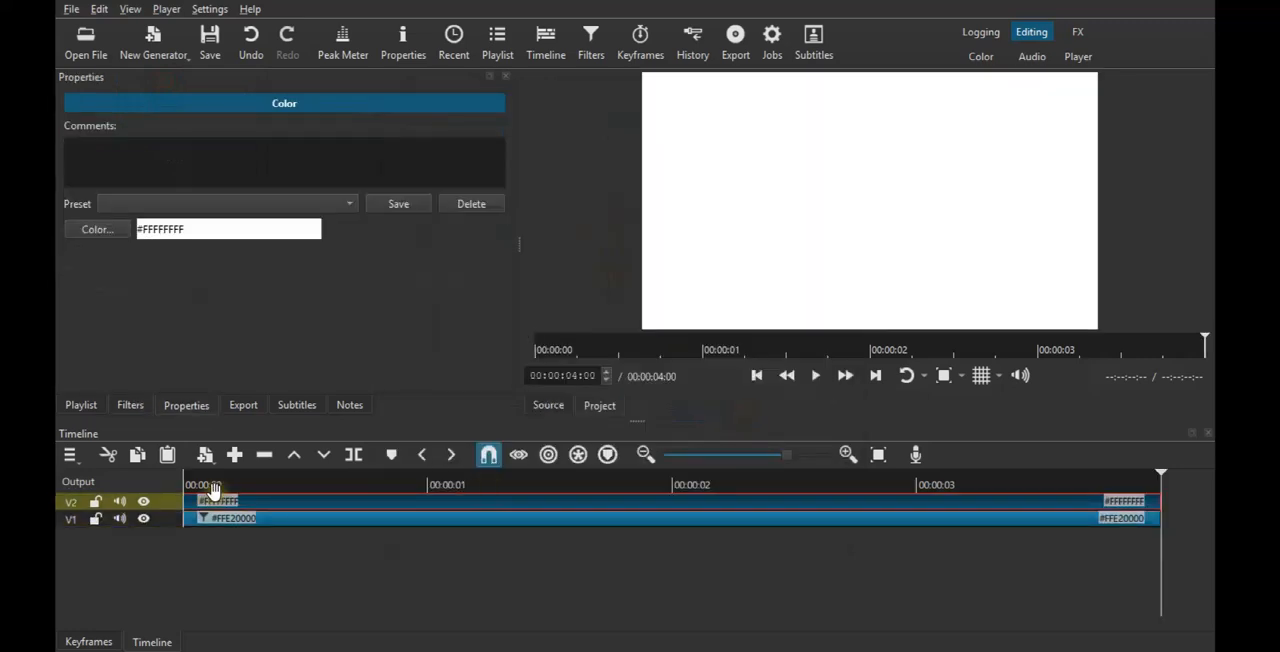
Return the playhead to the start and apply a Crop: Rectangle filter to the white clip.
{"action": "left_click", "coordinate": [212, 488]}
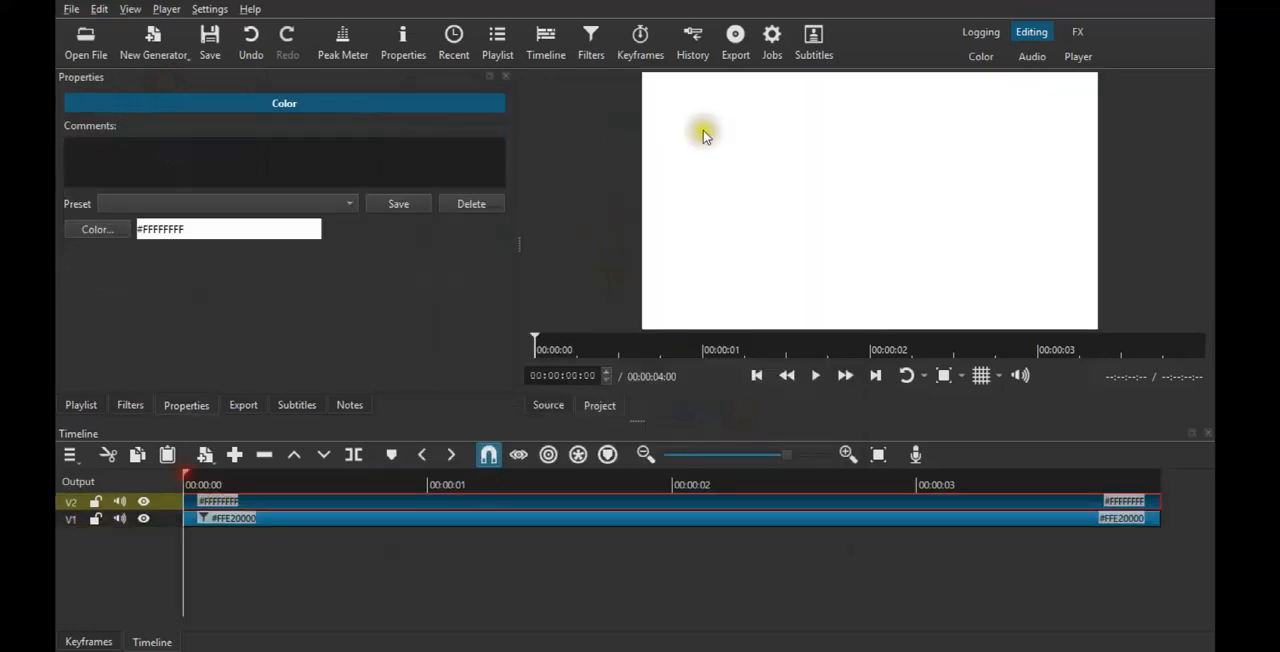
{"action": "left_click", "coordinate": [136, 406]}
{"action": "left_click", "coordinate": [73, 241]}
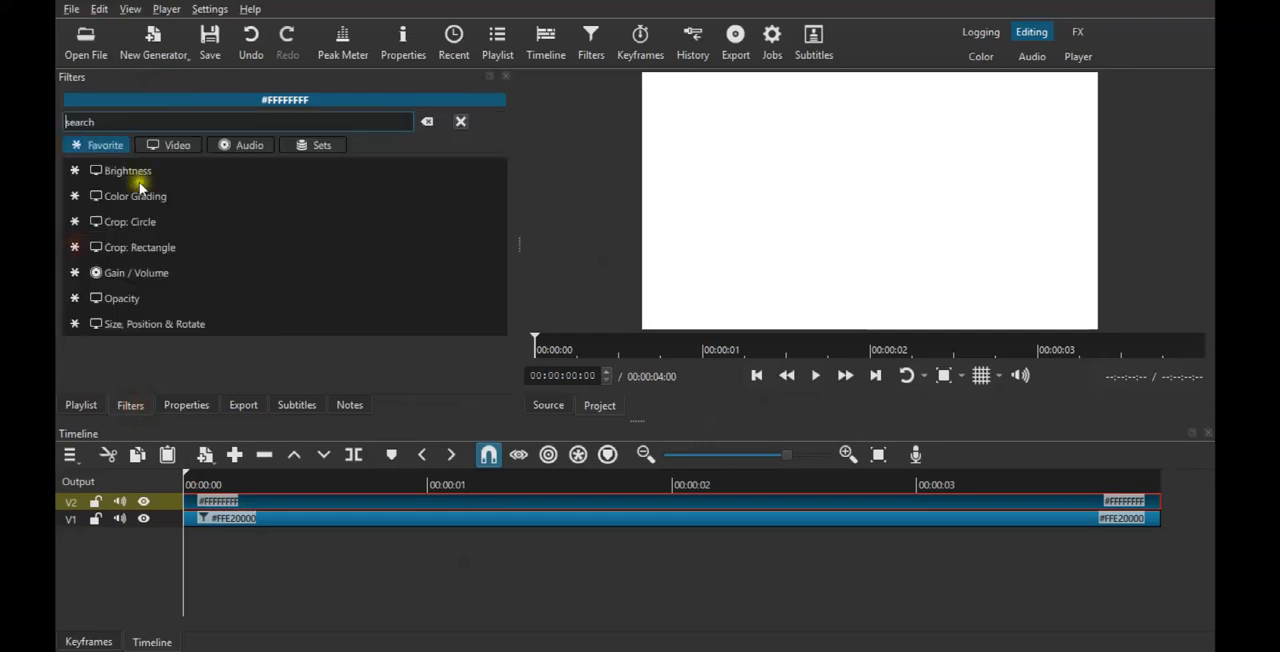
{"action": "left_click", "coordinate": [150, 248]}
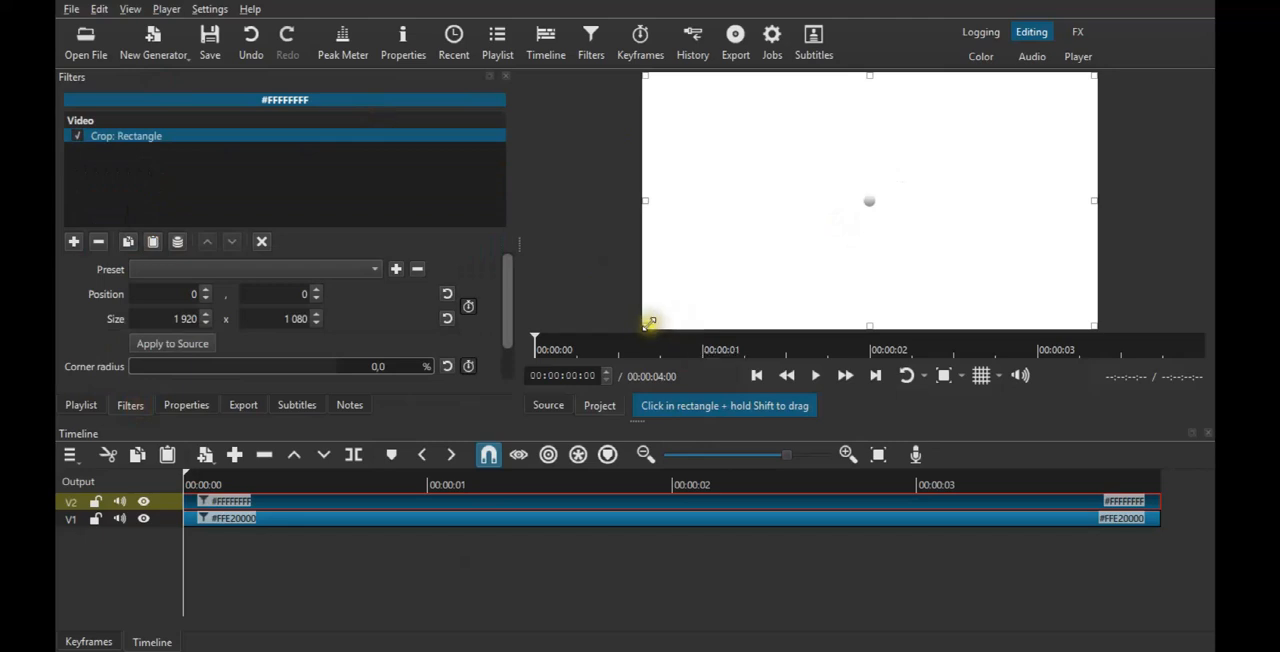
Shrink the white crop rectangle to about 364 × 46 in the frame's upper right corner and make its padding transparent.
{"action": "left_click_drag", "start_coordinate": [647, 324], "coordinate": [1035, 72]}
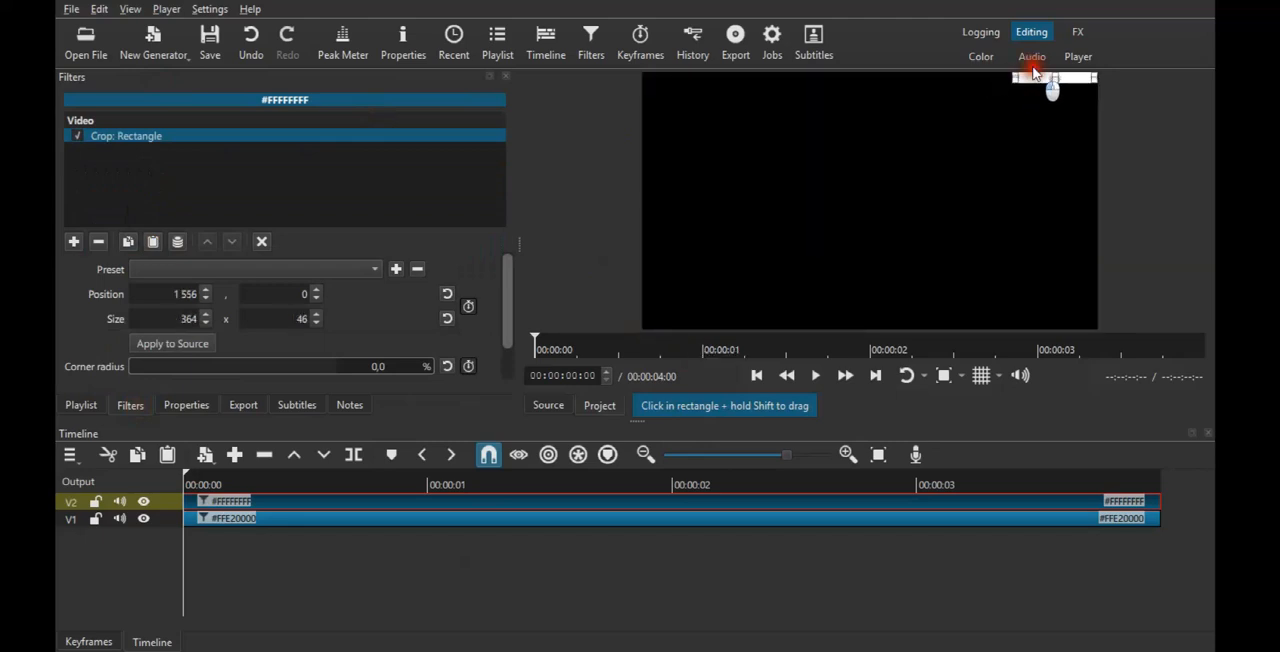
{"action": "left_click_drag", "start_coordinate": [512, 315], "coordinate": [517, 382]}
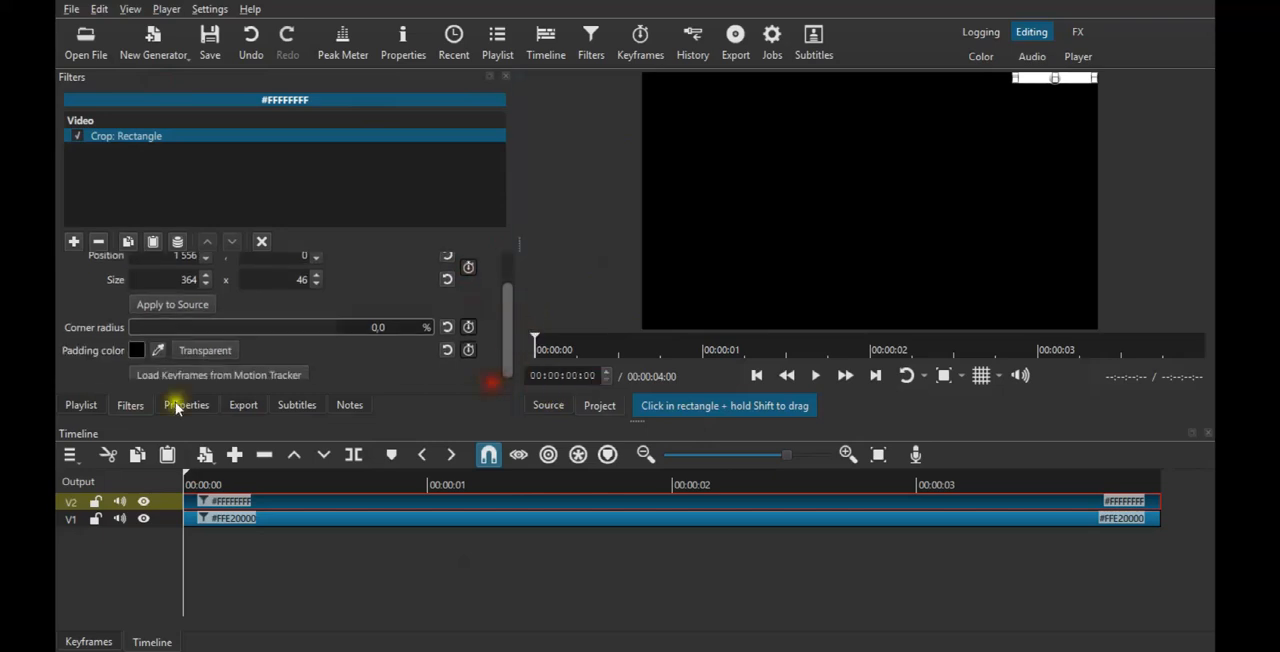
{"action": "left_click", "coordinate": [217, 349]}
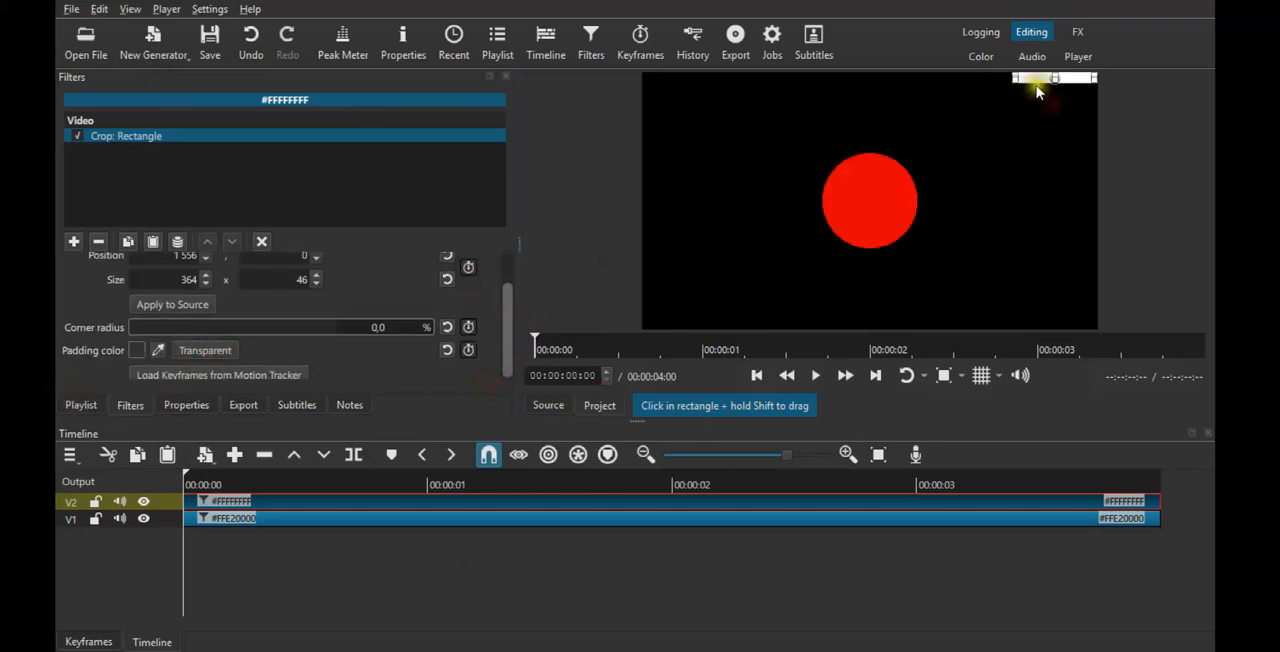
Overlay the preview grid and move the white rectangle onto the middle of the red circle, at about position 778, 517.
{"action": "left_click", "coordinate": [984, 374]}
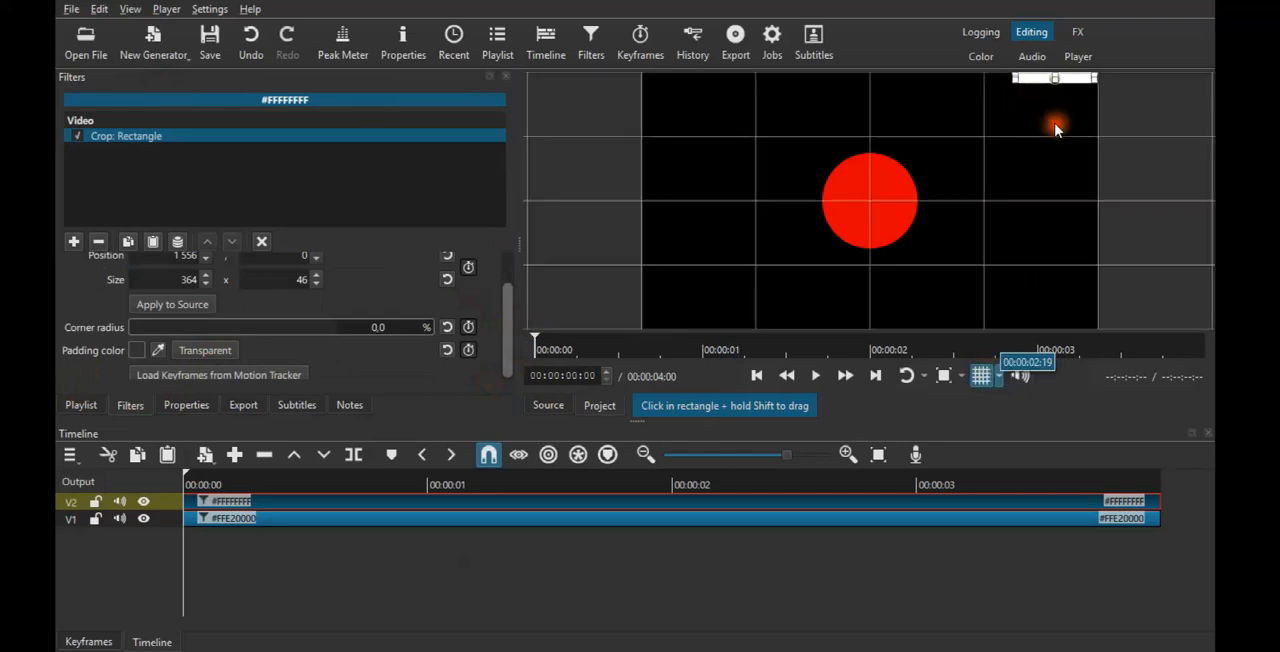
{"action": "left_click", "coordinate": [943, 375]}
{"action": "left_click_drag", "start_coordinate": [1212, 186], "coordinate": [1214, 105]}
{"action": "left_click_drag", "start_coordinate": [875, 328], "coordinate": [1078, 323]}
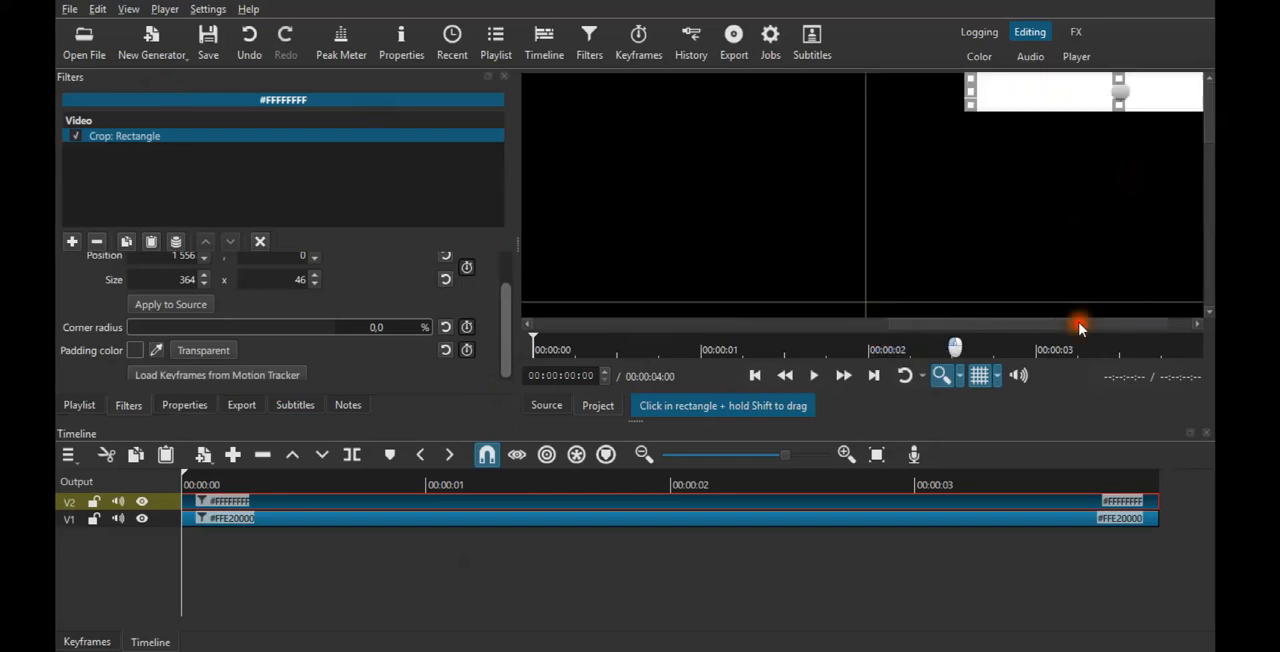
{"action": "left_click_drag", "start_coordinate": [1056, 84], "coordinate": [1049, 61]}
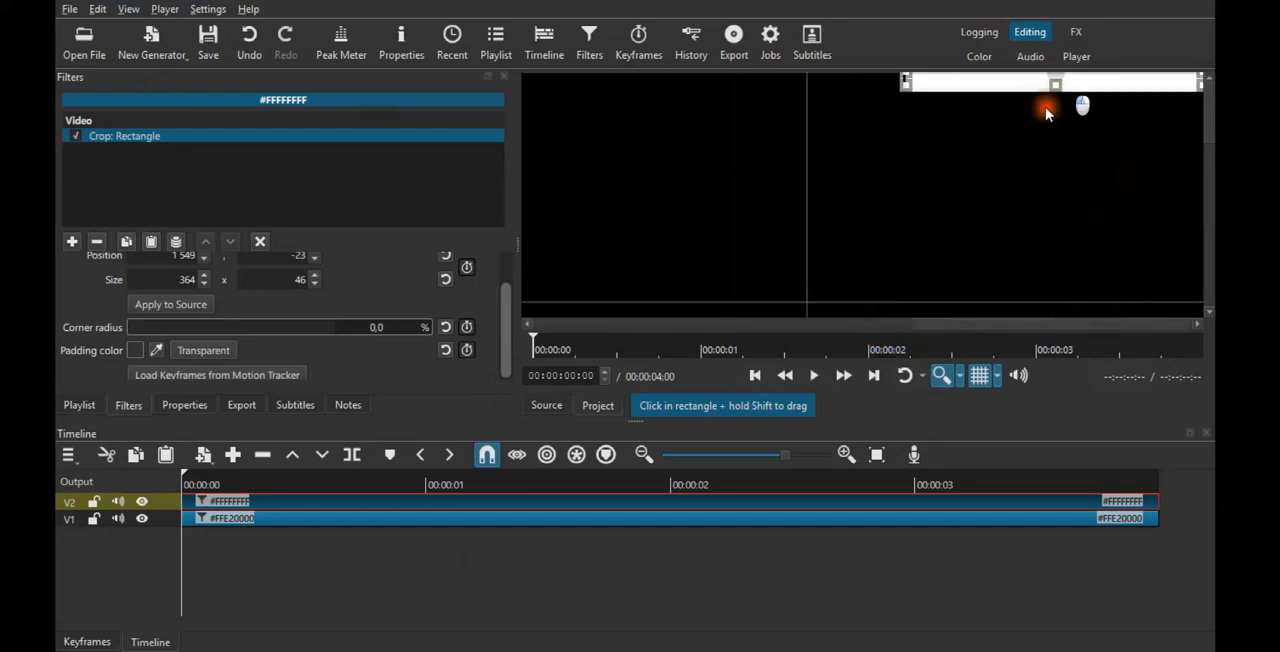
{"action": "left_click_drag", "start_coordinate": [1047, 113], "coordinate": [614, 333]}
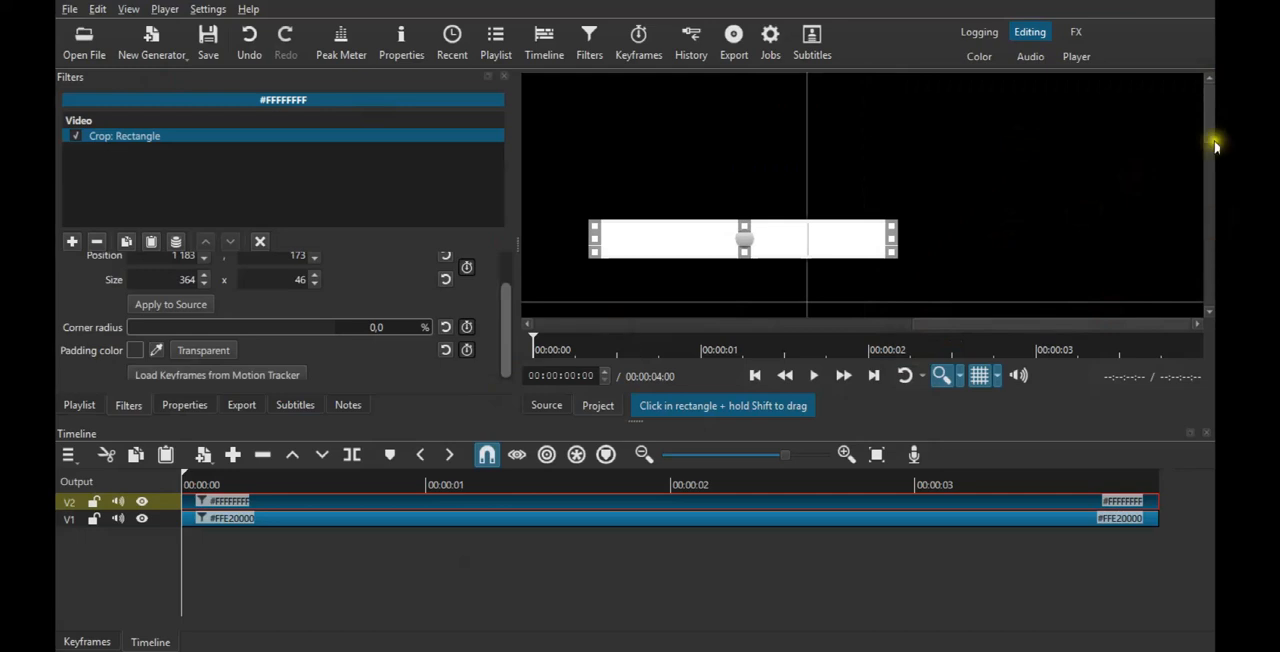
{"action": "left_click_drag", "start_coordinate": [1212, 137], "coordinate": [544, 327]}
{"action": "left_click_drag", "start_coordinate": [1214, 161], "coordinate": [1218, 199]}
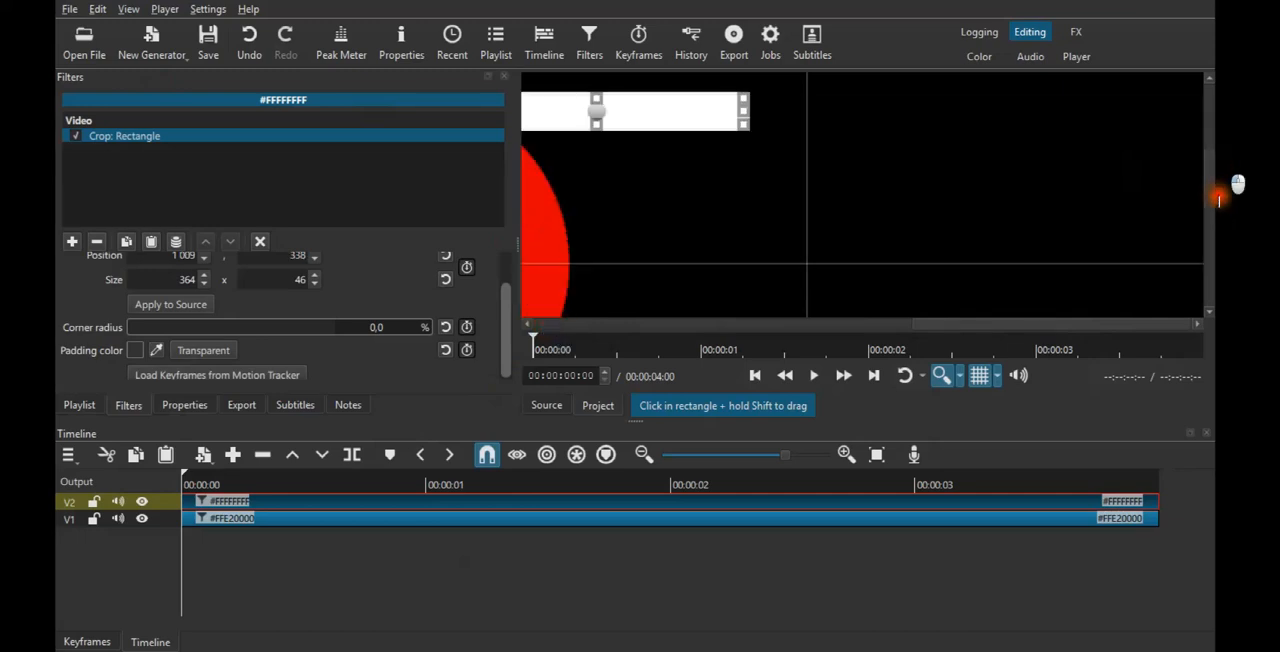
{"action": "left_click", "coordinate": [817, 326]}
{"action": "left_click", "coordinate": [950, 377]}
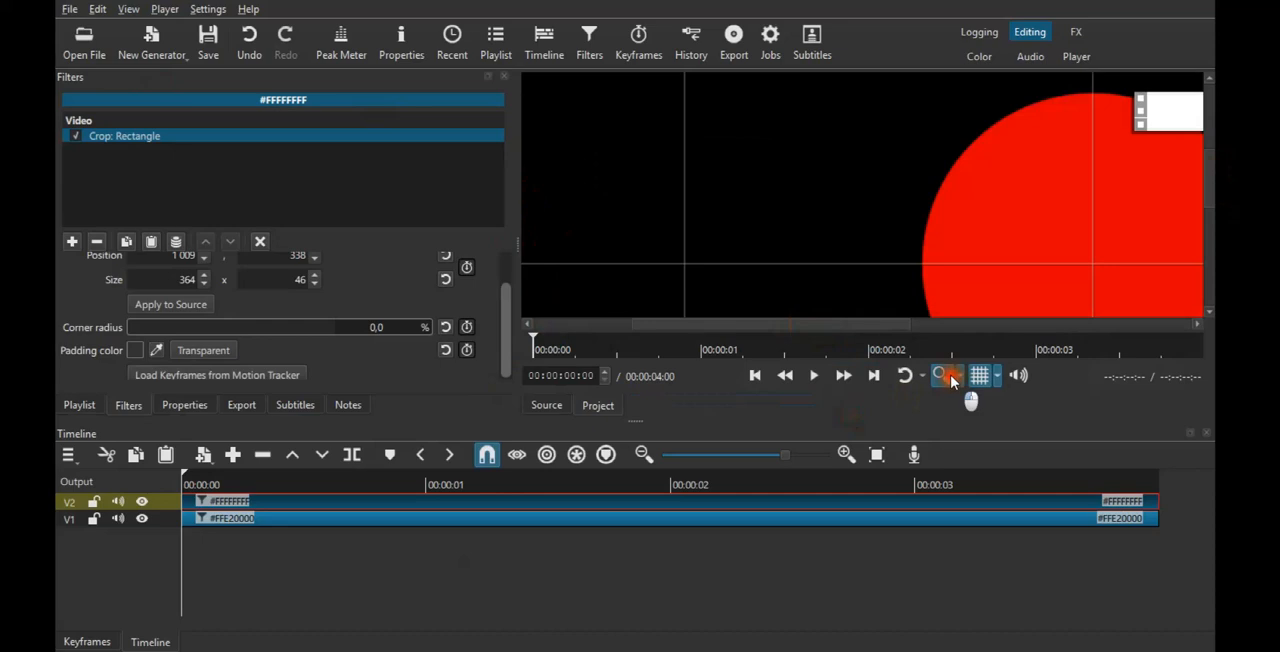
{"action": "left_click_drag", "start_coordinate": [927, 157], "coordinate": [870, 201]}
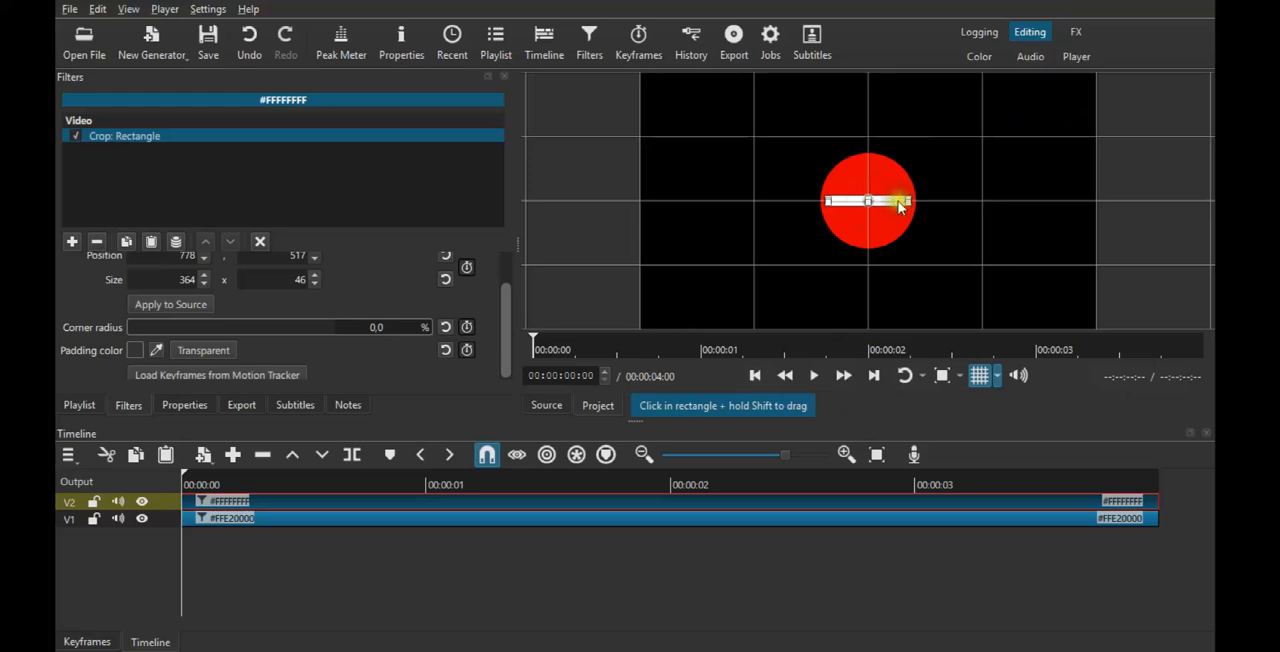
Resize the white rectangle into a thinner bar of about 322 × 23.
{"action": "left_click", "coordinate": [946, 373]}
{"action": "left_click_drag", "start_coordinate": [717, 212], "coordinate": [791, 205]}
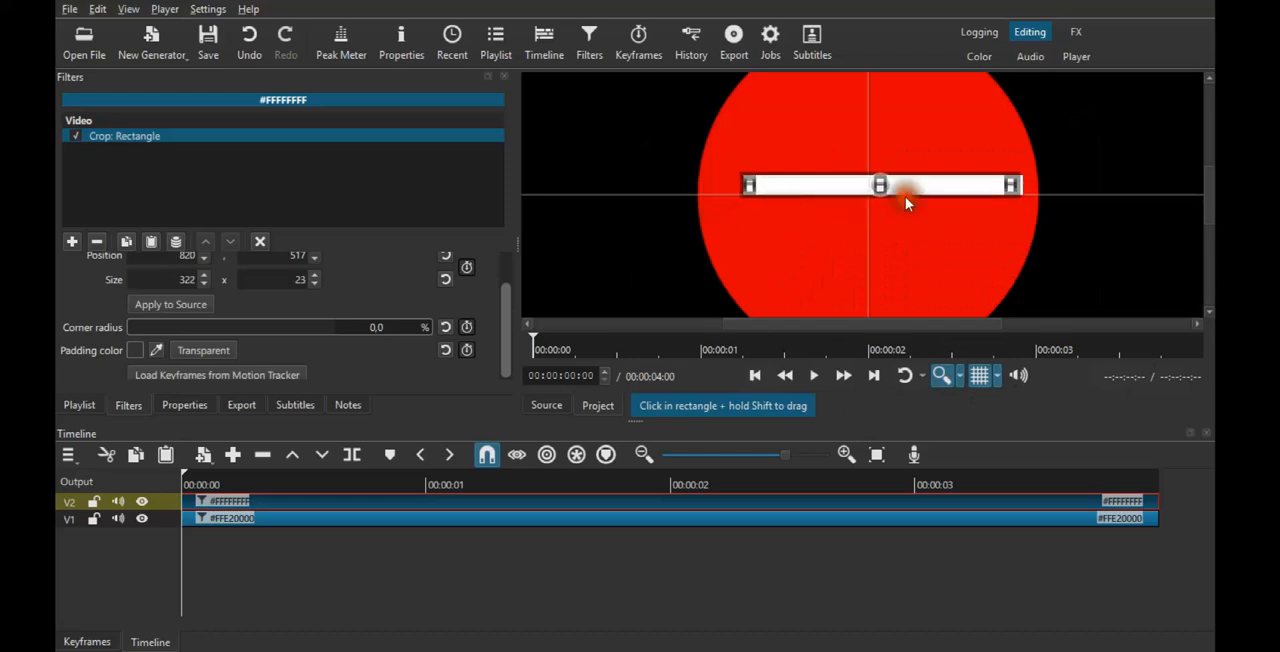
{"action": "left_click", "coordinate": [945, 378]}
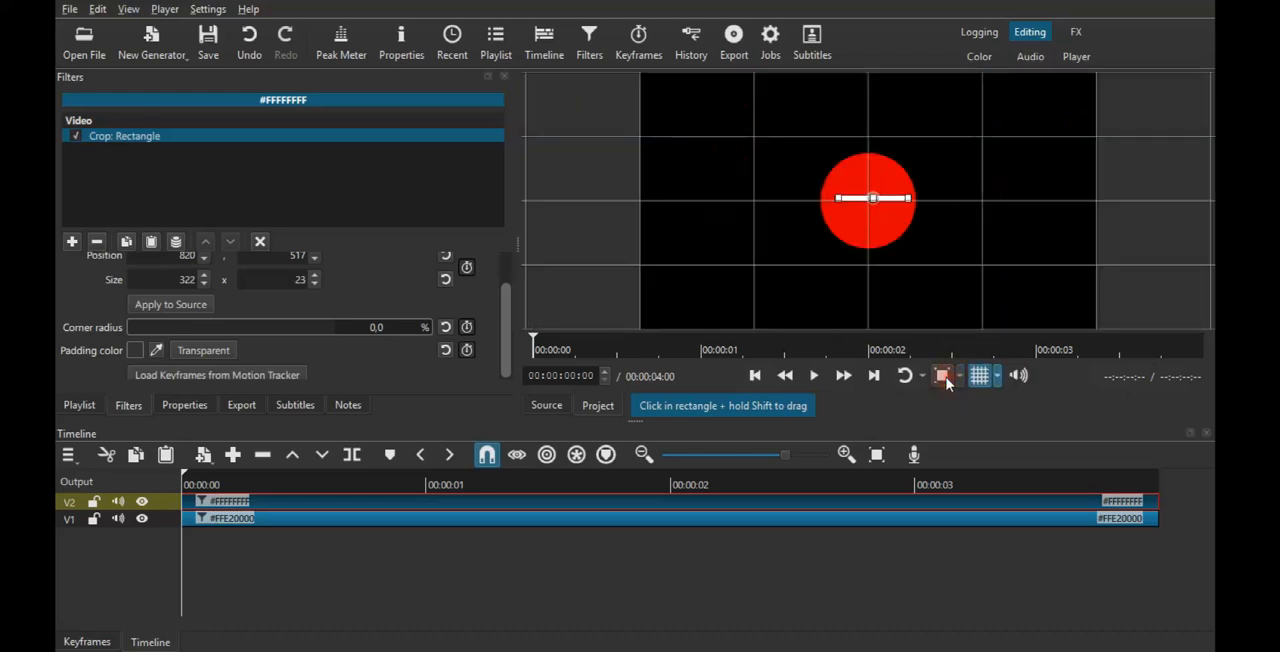
{"action": "left_click", "coordinate": [945, 379]}
{"action": "left_click", "coordinate": [945, 379]}
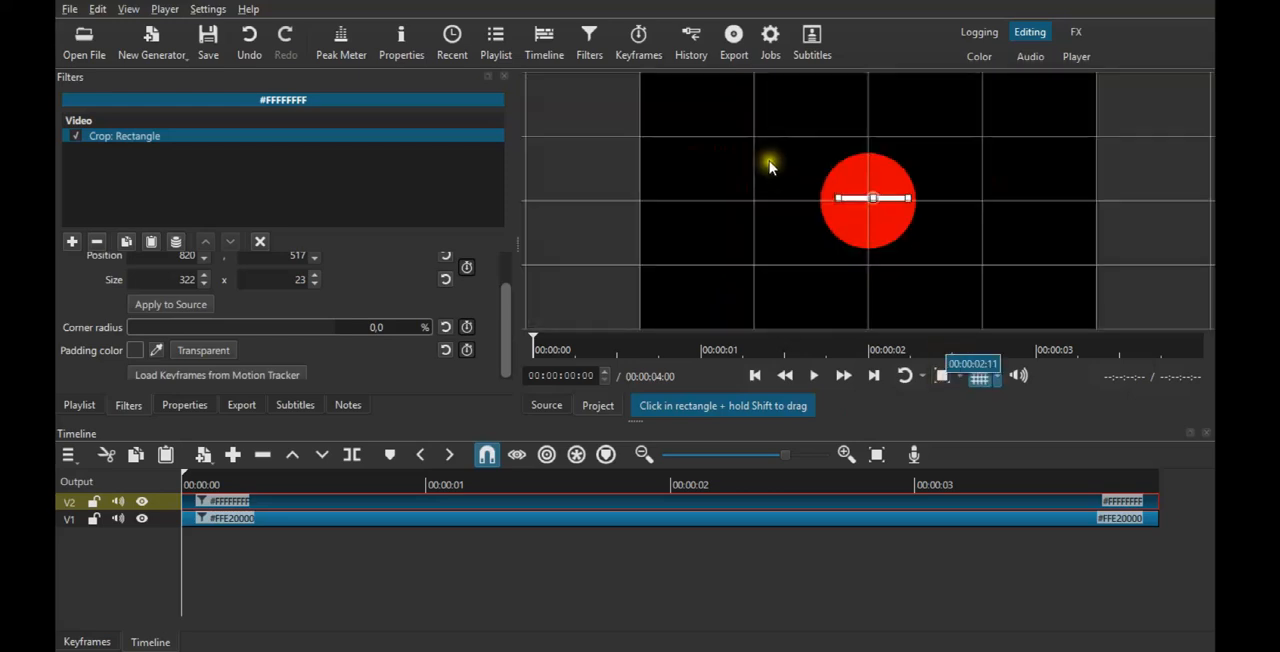
{"action": "left_click", "coordinate": [942, 375]}
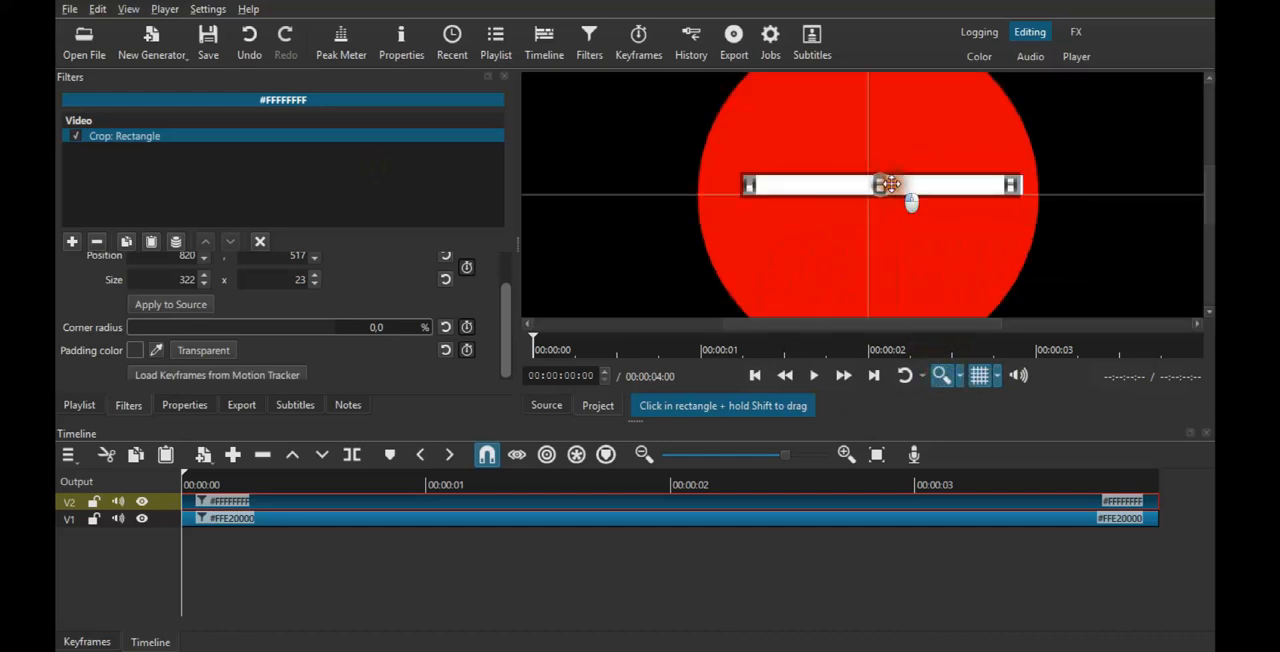
Centre the white bar on the grid lines at about position 806, 529, with a height of 25.
{"action": "left_click_drag", "start_coordinate": [889, 184], "coordinate": [870, 194]}
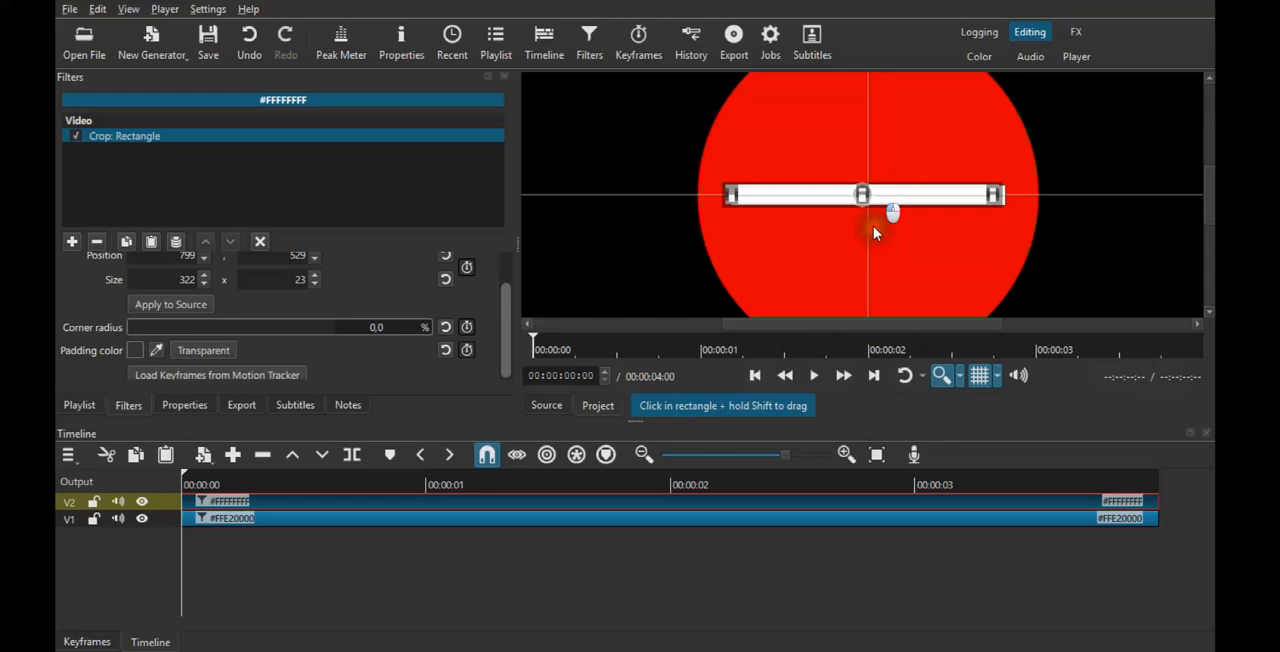
{"action": "left_click", "coordinate": [979, 376]}
{"action": "left_click_drag", "start_coordinate": [864, 193], "coordinate": [870, 194]}
{"action": "left_click", "coordinate": [981, 375]}
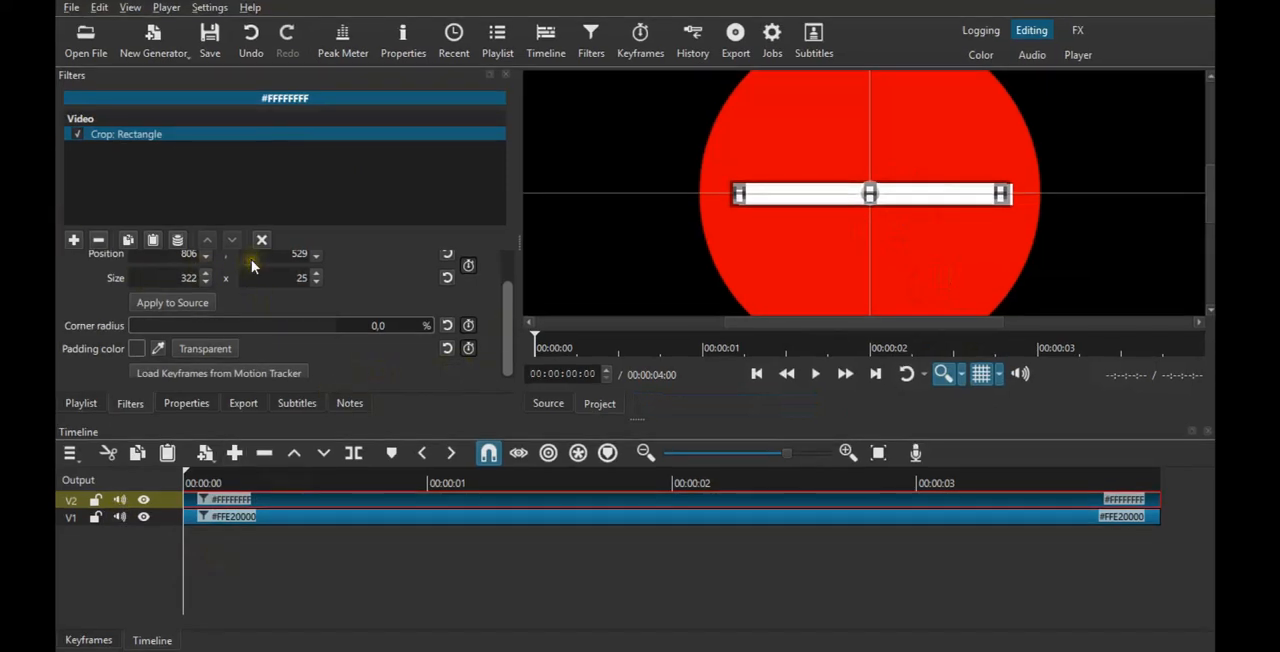
Enable keyframes for the bar's position and size and move the initial keyframe to the 1-second mark.
{"action": "scroll", "coordinate": [508, 345], "scroll_direction": "up", "scroll_amount": 2}
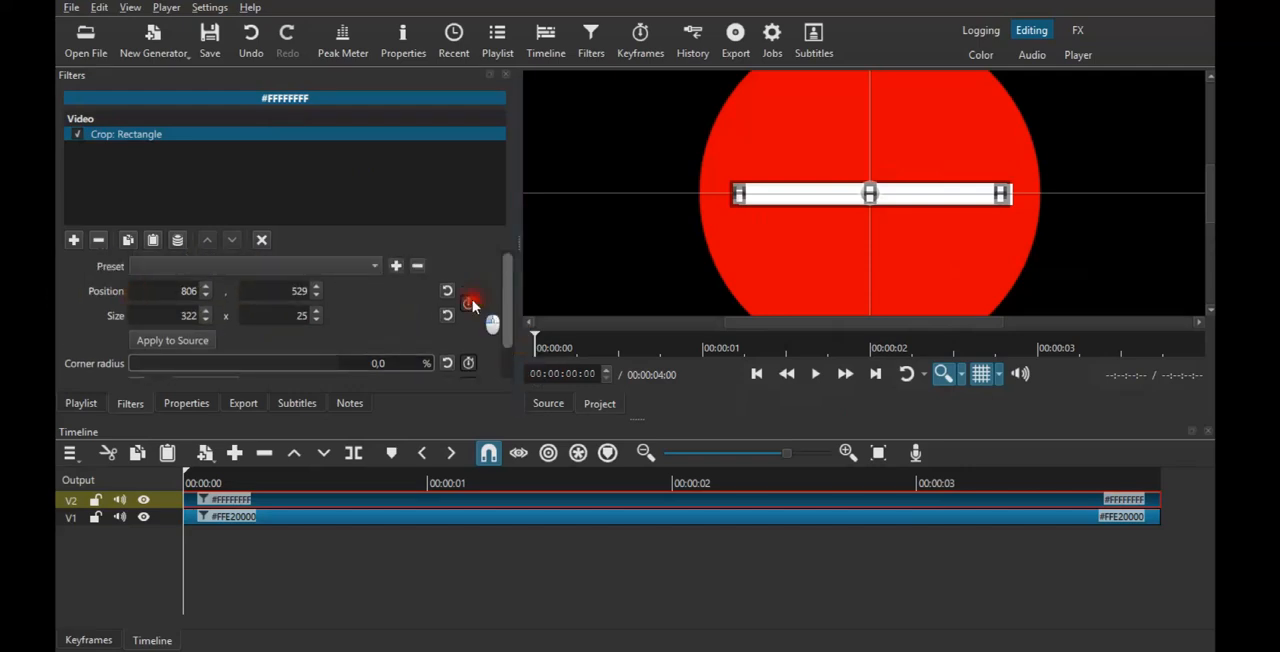
{"action": "left_click", "coordinate": [469, 302]}
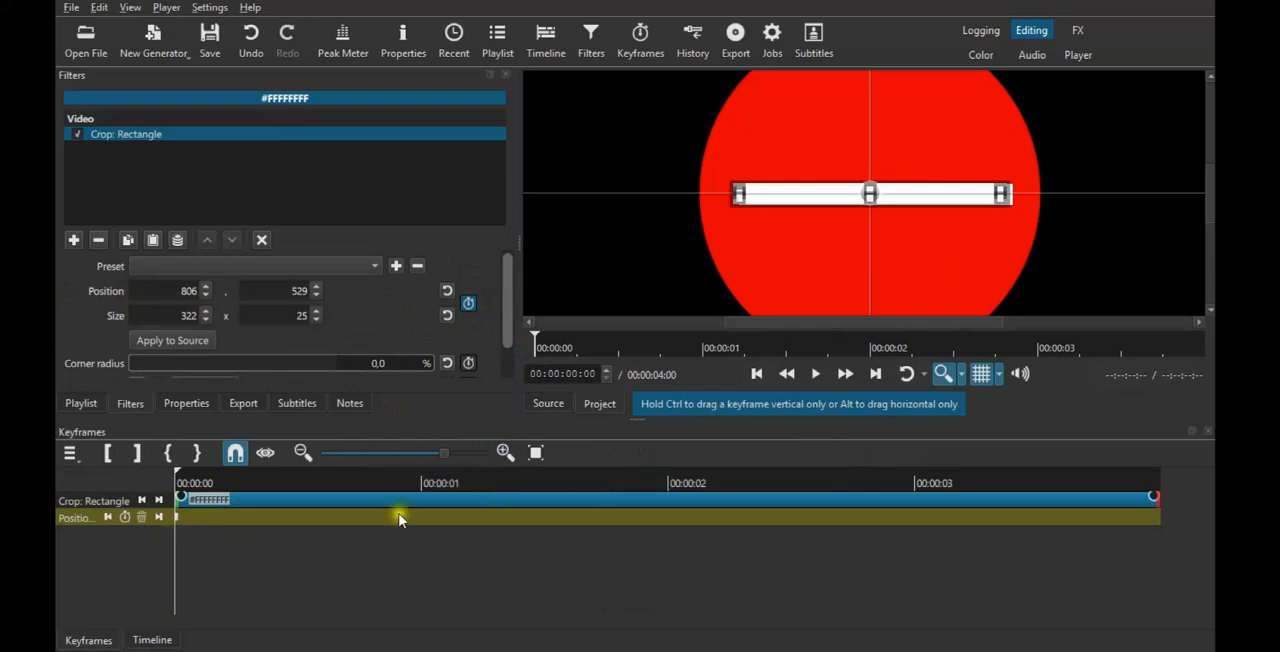
{"action": "left_click", "coordinate": [421, 483]}
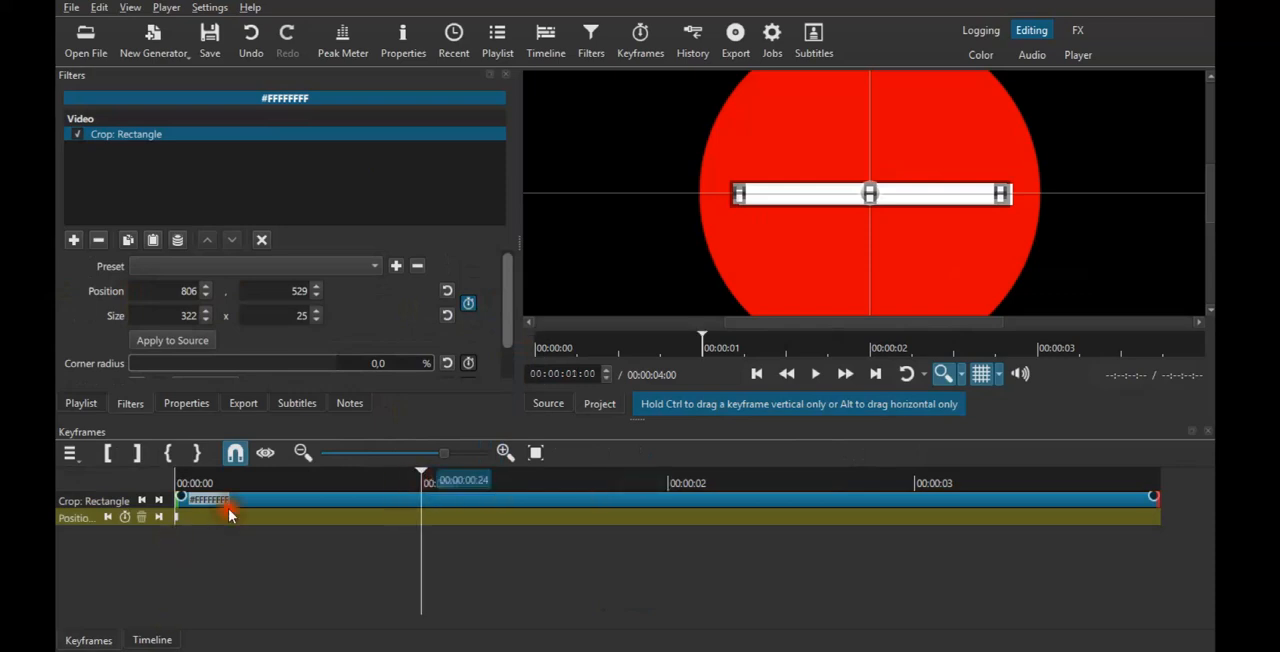
{"action": "left_click_drag", "start_coordinate": [181, 525], "coordinate": [421, 519]}
Shrink the white bar to a 15 × 15 square at its left end, keyframed at the start of the clip.
{"action": "left_click", "coordinate": [200, 486]}
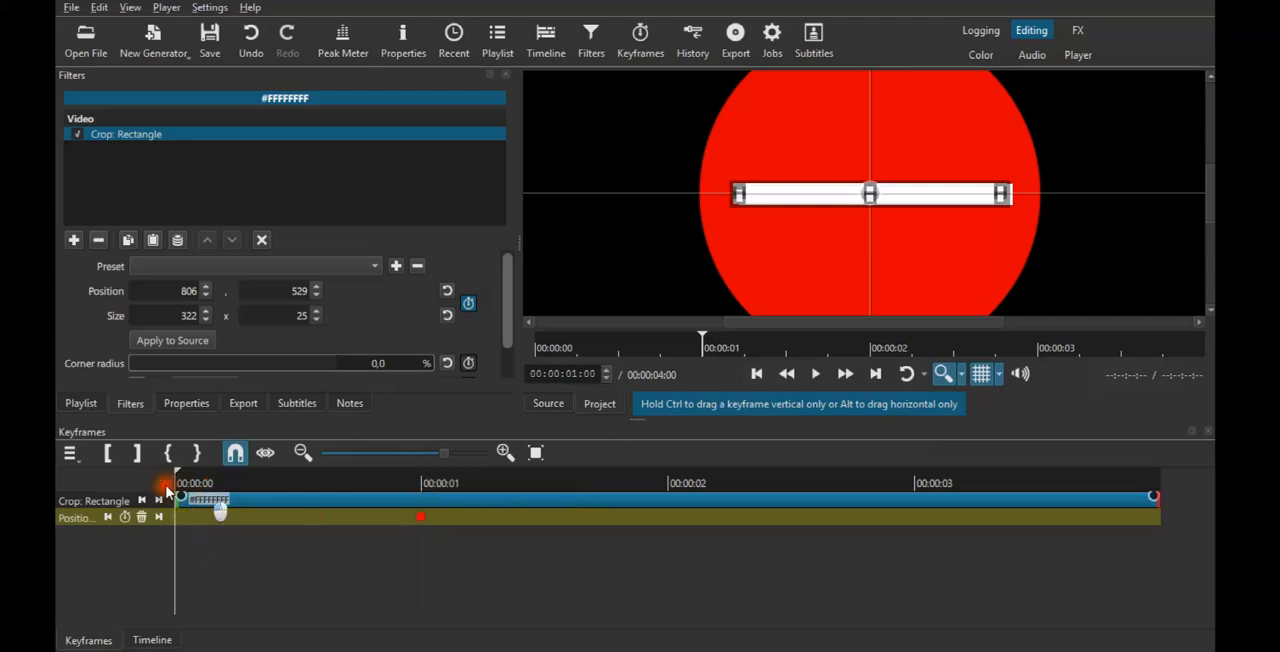
{"action": "left_click_drag", "start_coordinate": [1006, 202], "coordinate": [803, 217]}
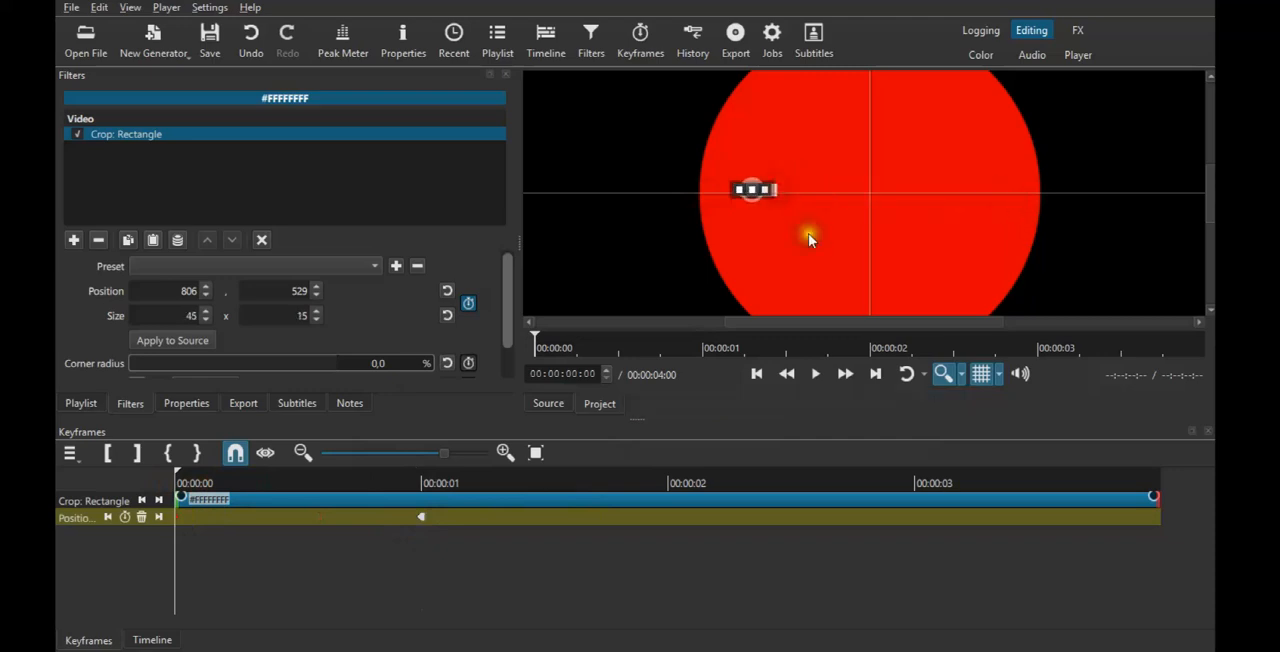
{"action": "left_click", "coordinate": [963, 378]}
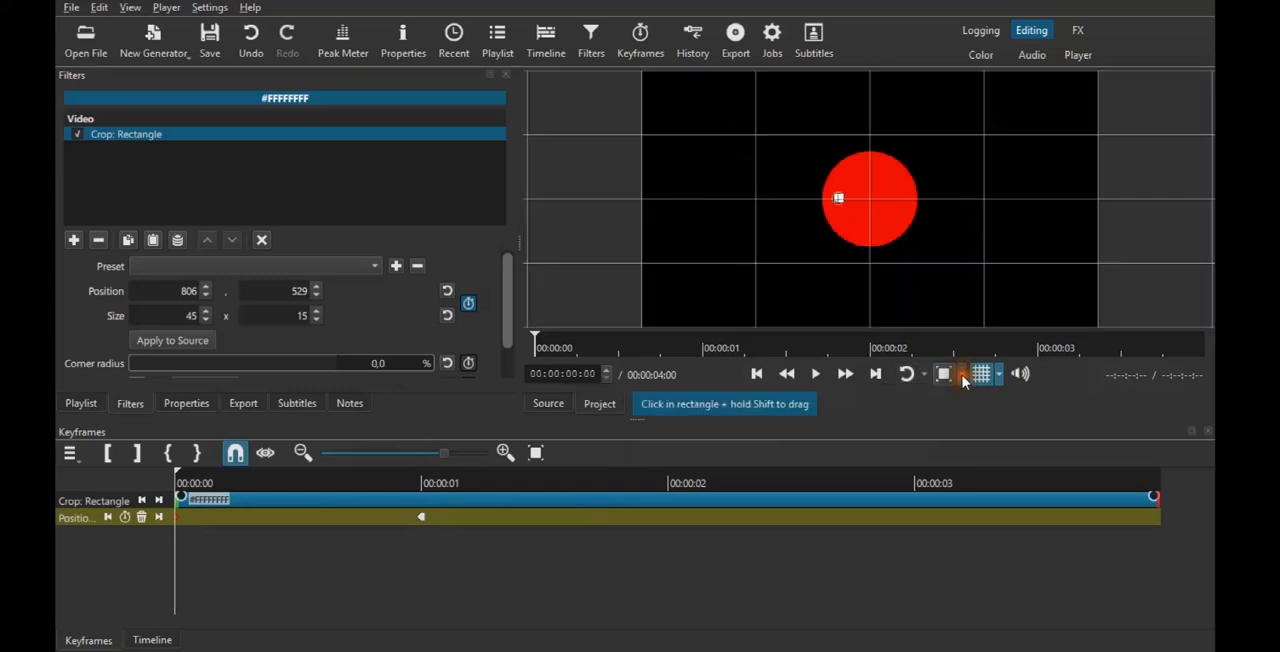
{"action": "left_click", "coordinate": [957, 376]}
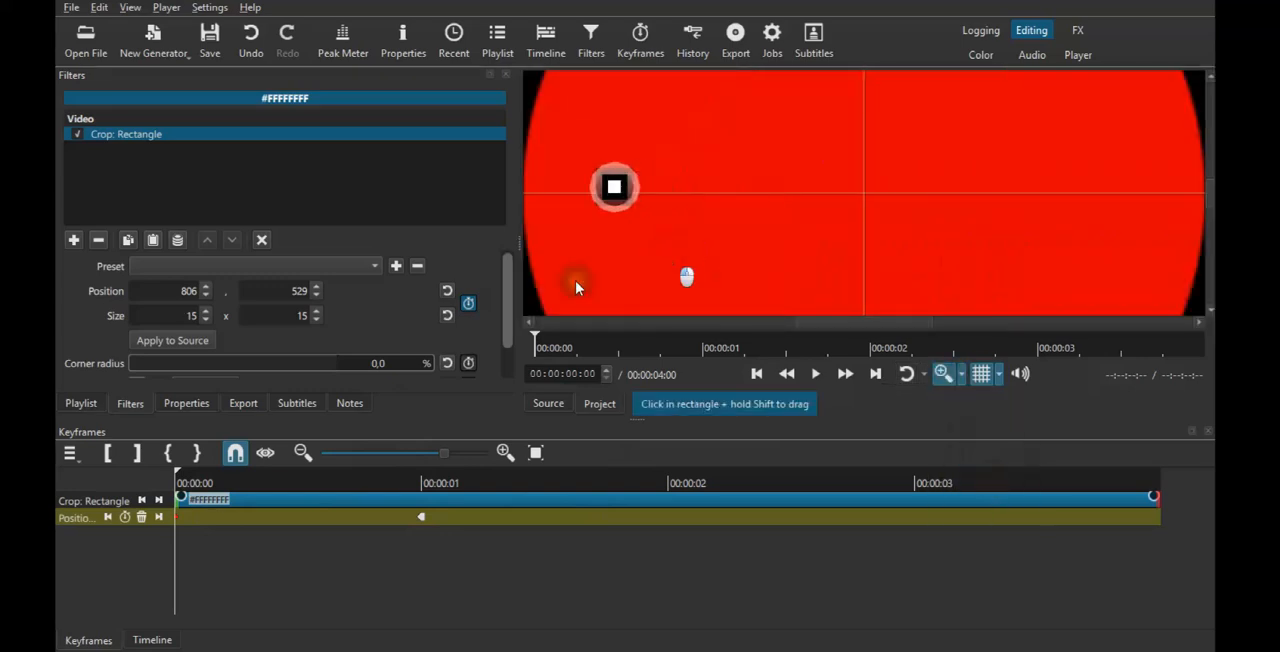
At the 1-second keyframe, reduce the white bar's height to 15, keeping its full width of 322.
{"action": "left_click", "coordinate": [423, 520]}
{"action": "left_click", "coordinate": [423, 486]}
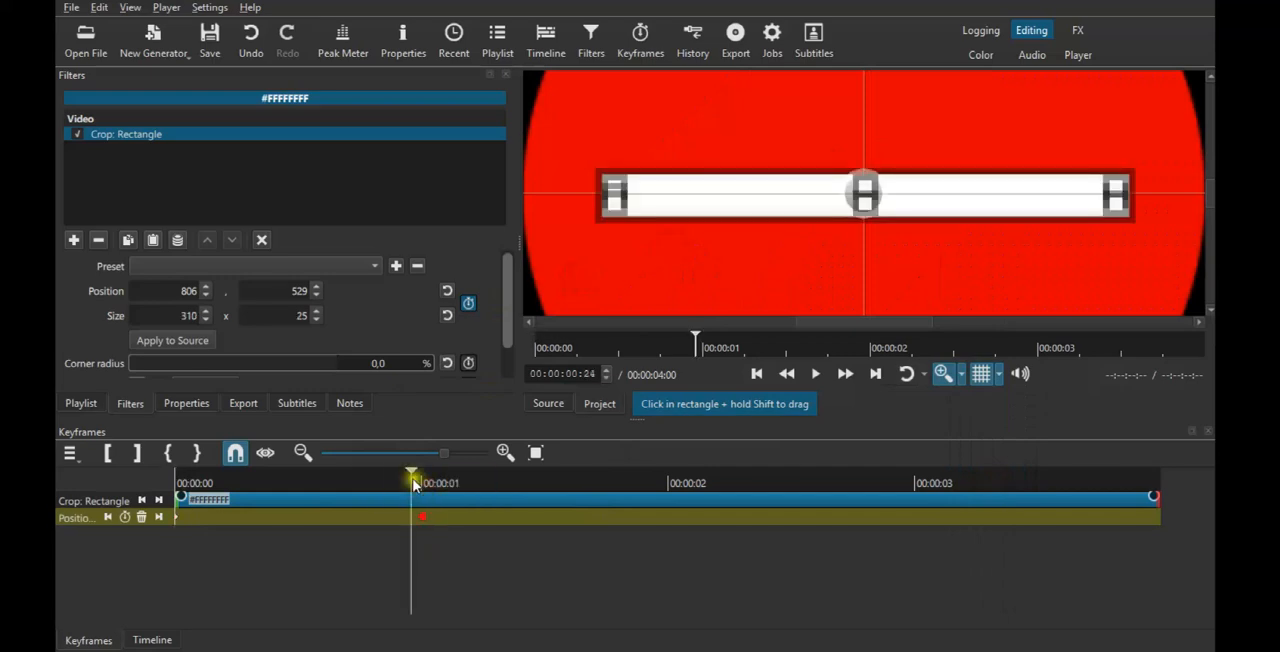
{"action": "left_click", "coordinate": [443, 484]}
{"action": "key", "text": "Left"}
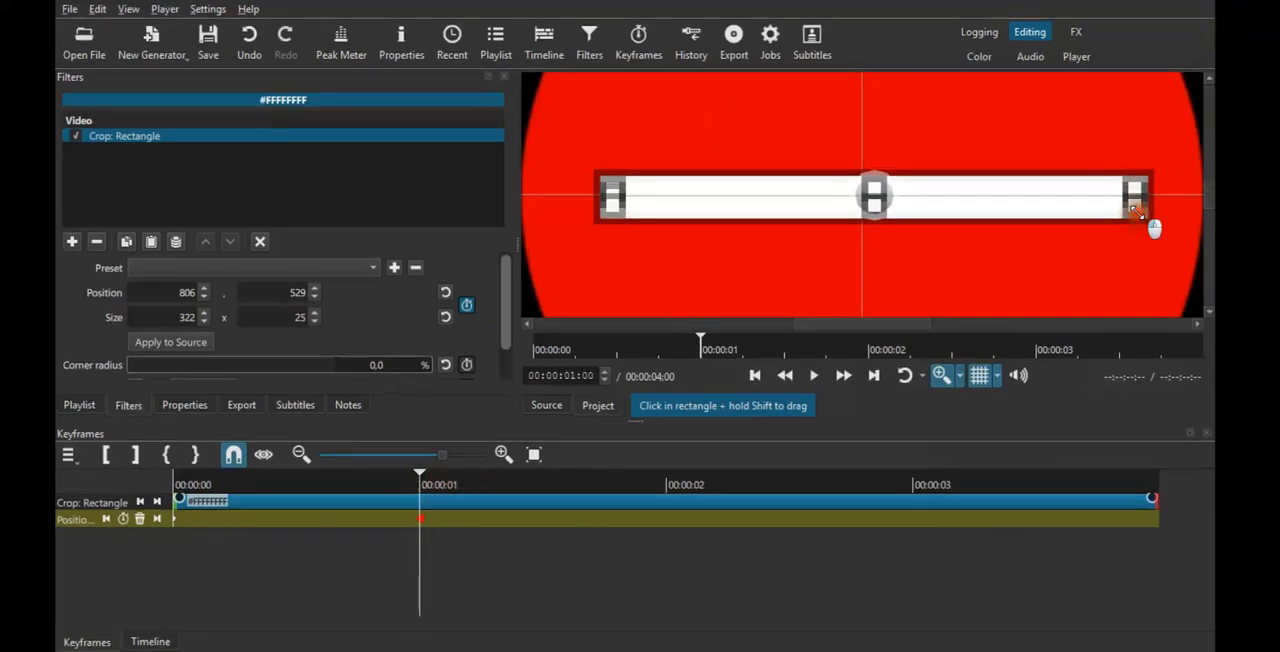
{"action": "left_click_drag", "start_coordinate": [1154, 226], "coordinate": [1137, 191]}
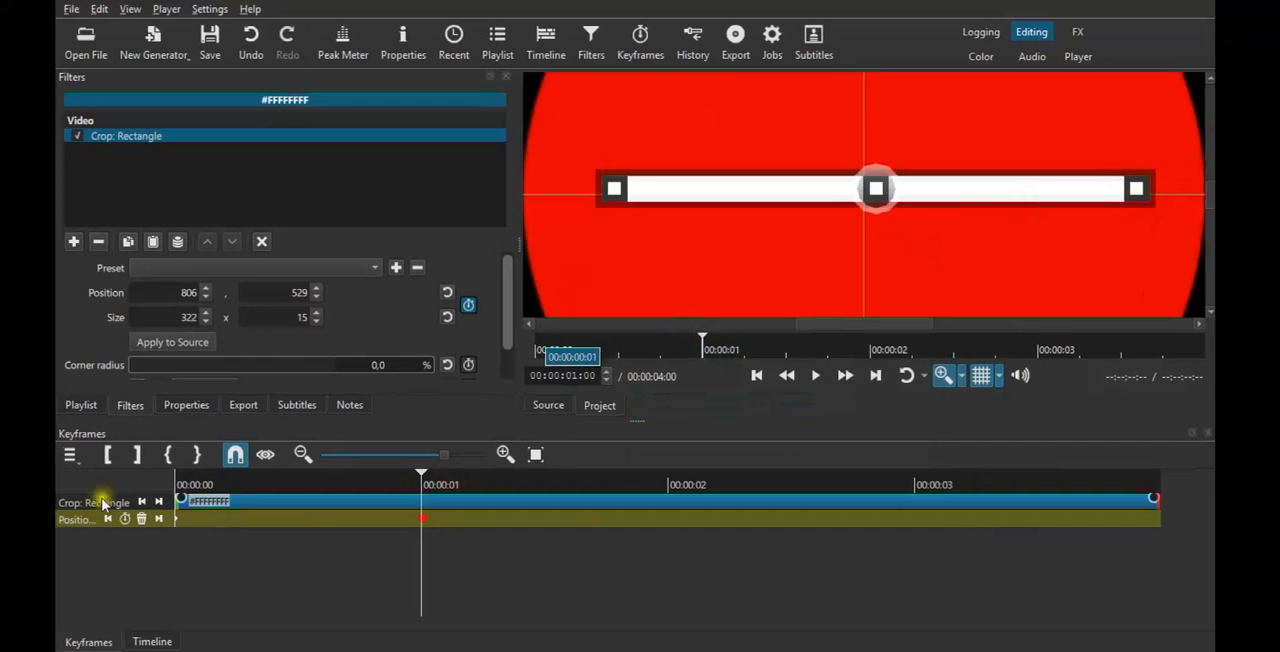
Compare the bar's two keyframes and play the growing animation from the start, with the whole frame in view.
{"action": "left_click", "coordinate": [181, 521]}
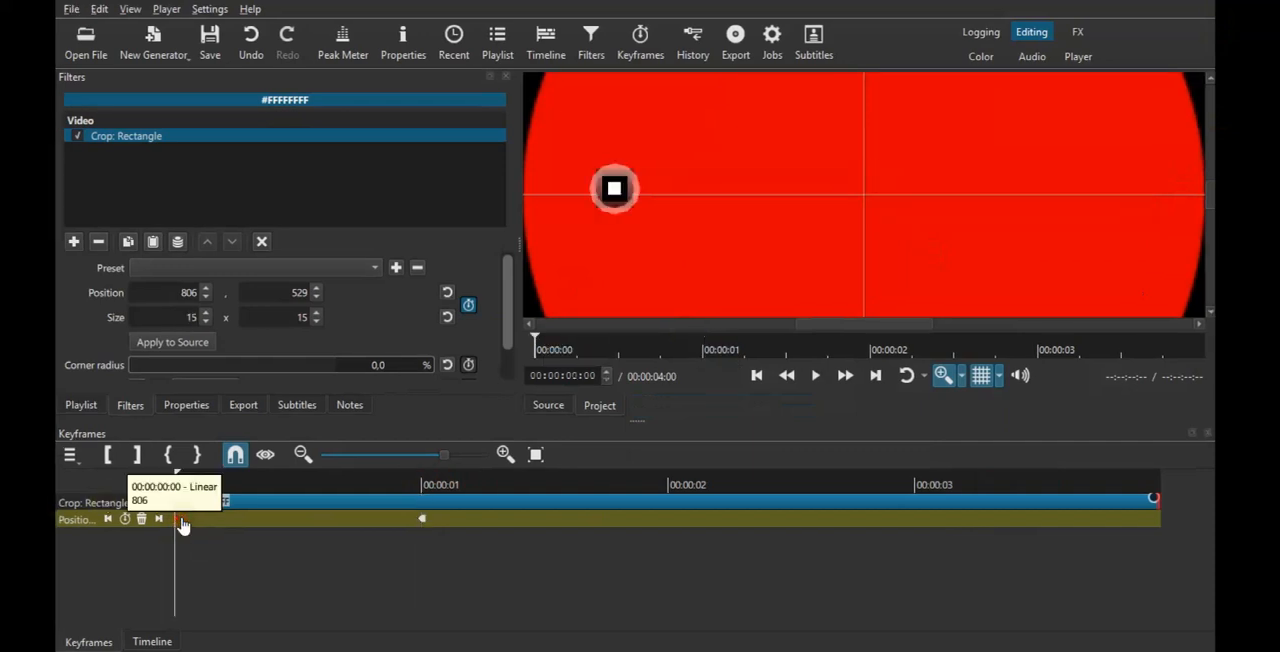
{"action": "left_click", "coordinate": [430, 527]}
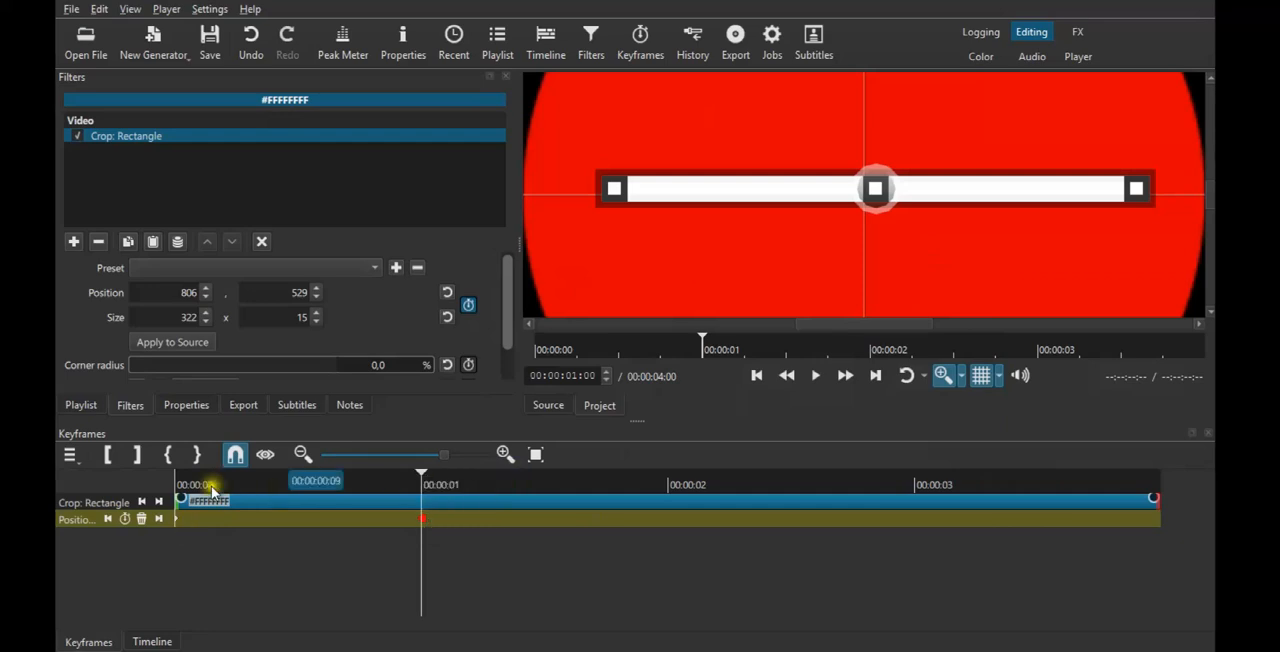
{"action": "left_click", "coordinate": [120, 480]}
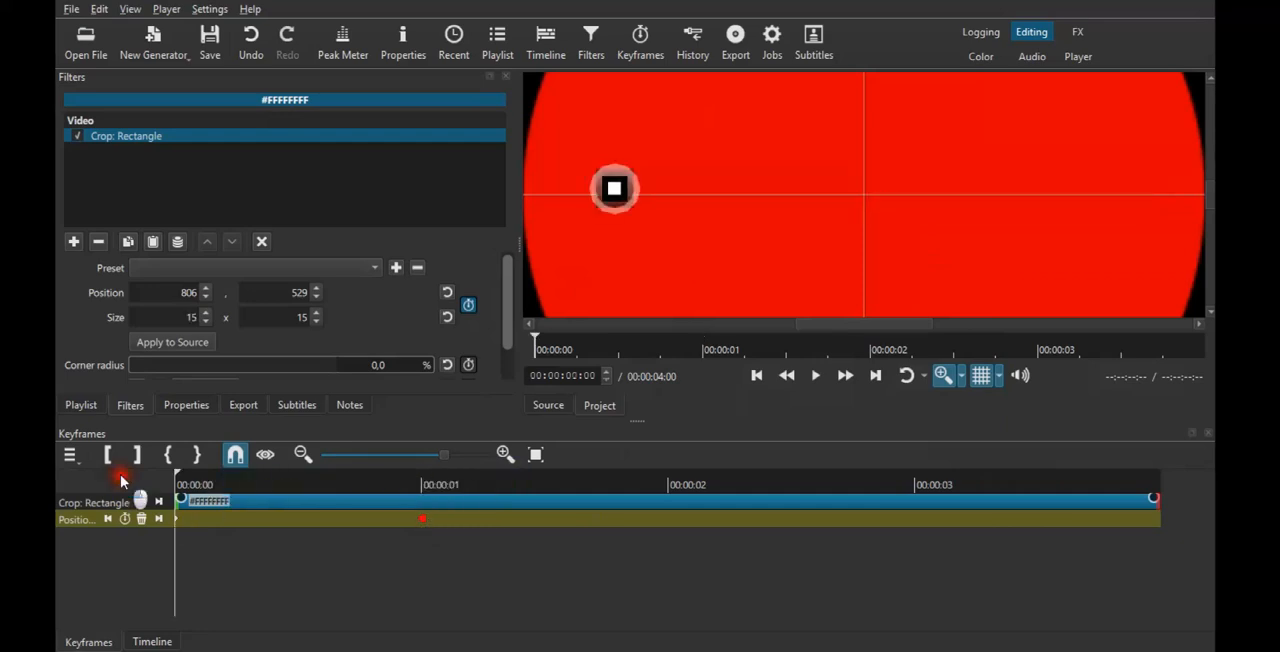
{"action": "left_click", "coordinate": [817, 376]}
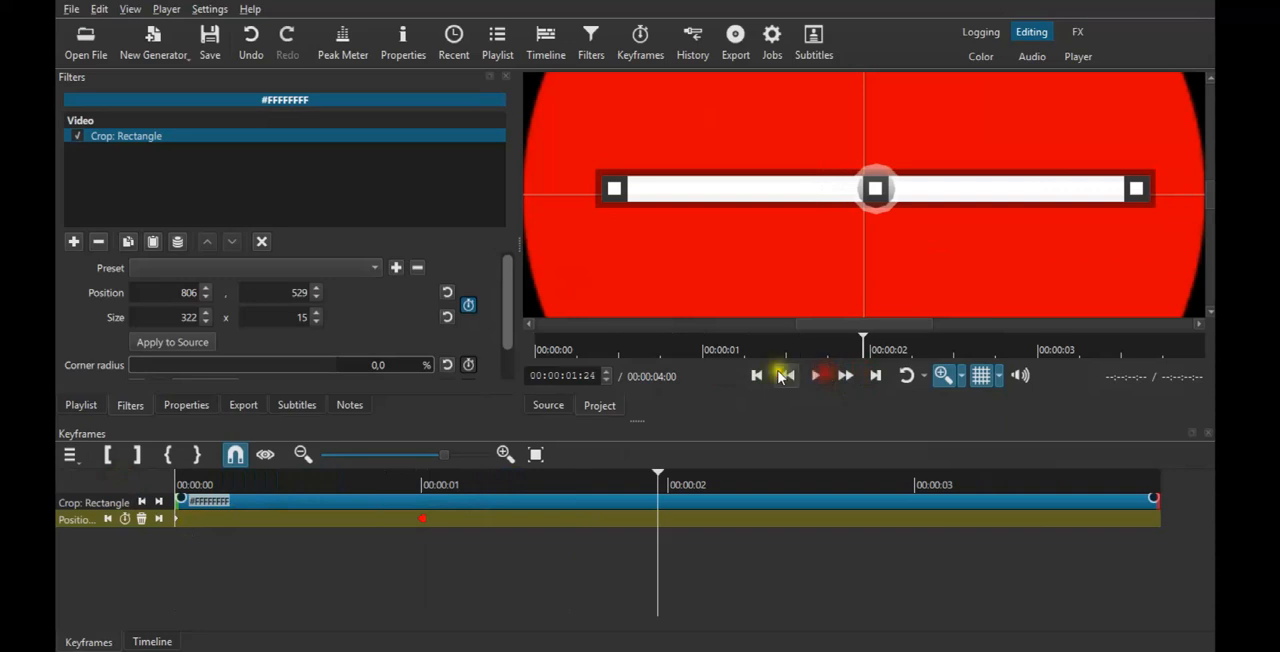
{"action": "left_click", "coordinate": [946, 376]}
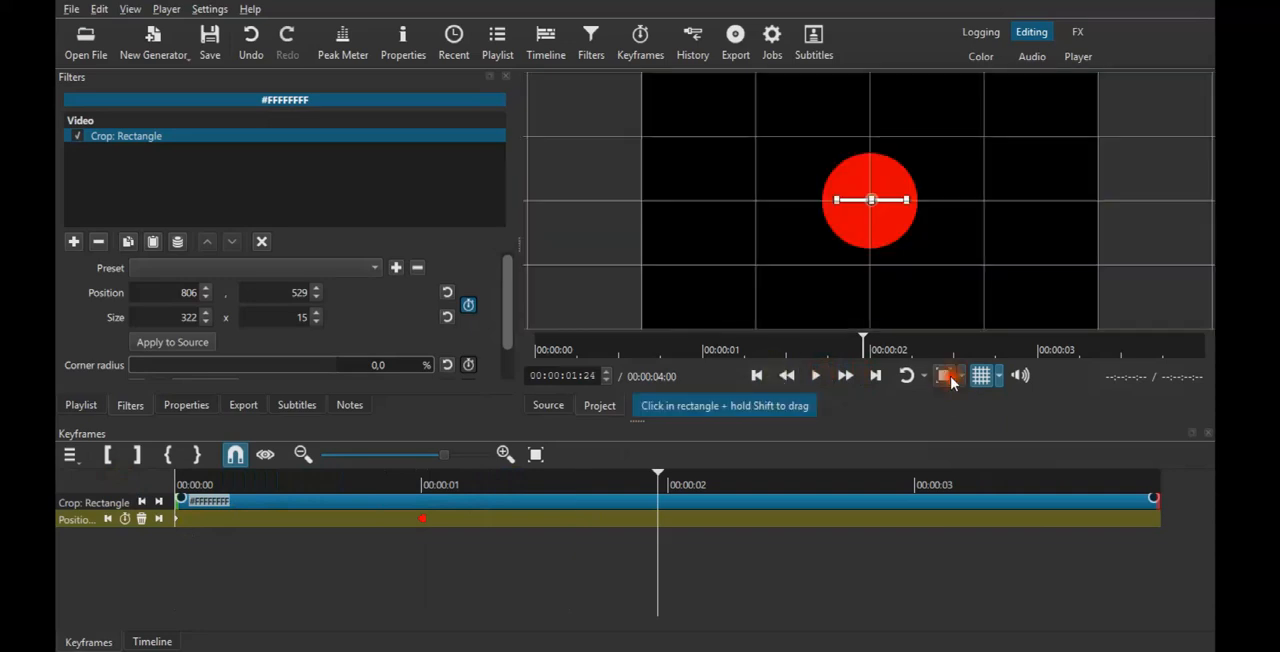
Add a Size, Position & Rotate filter to the white bar and rotate it clockwise into a diagonal.
{"action": "left_click", "coordinate": [73, 241]}
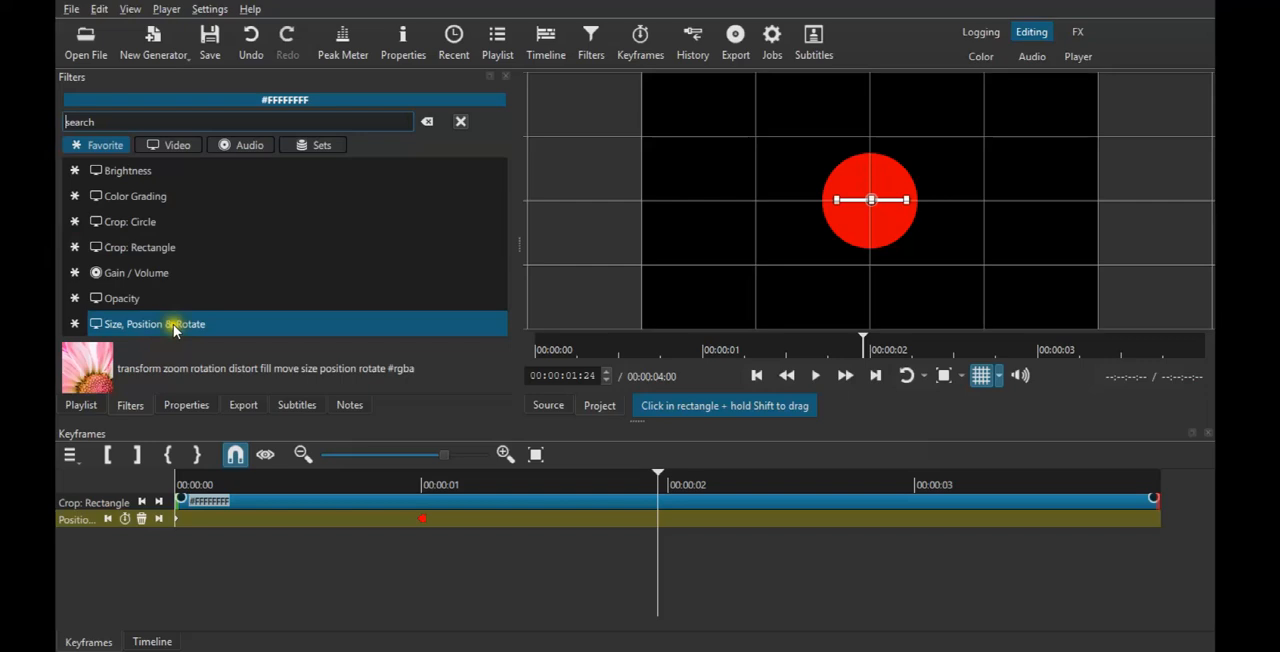
{"action": "left_click", "coordinate": [173, 324]}
{"action": "left_click_drag", "start_coordinate": [882, 143], "coordinate": [929, 167]}
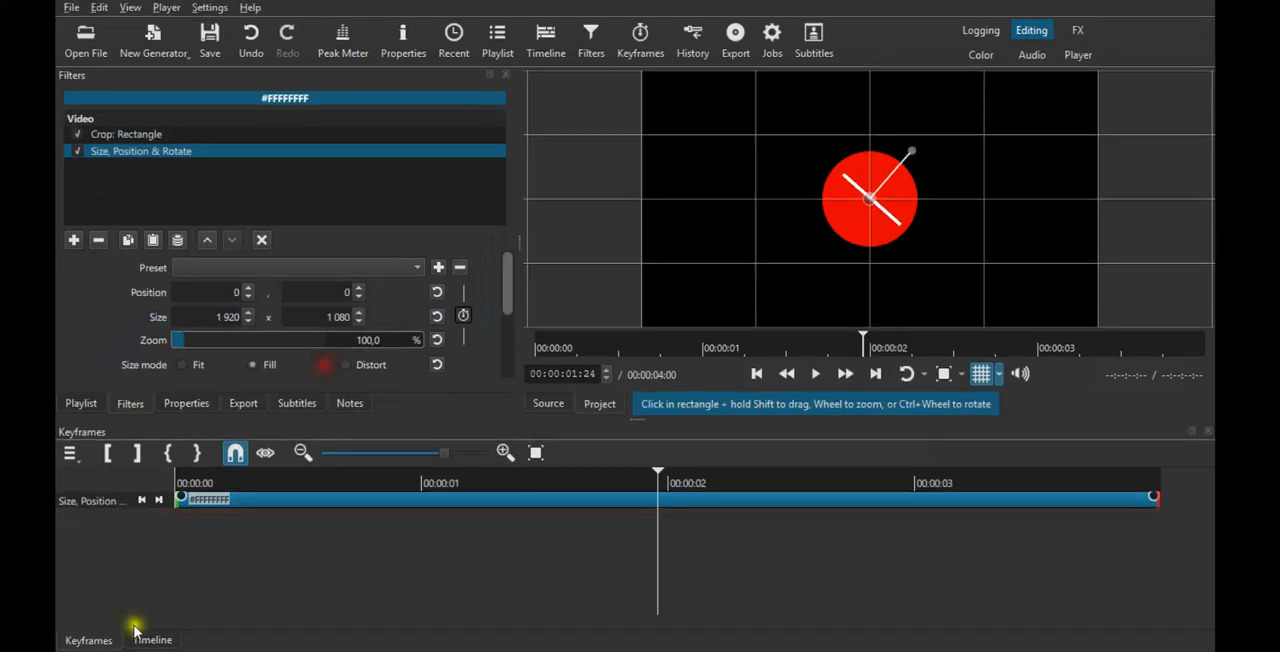
Insert a third video track and place a copy of the white bar clip on it at the start.
{"action": "left_click", "coordinate": [152, 641]}
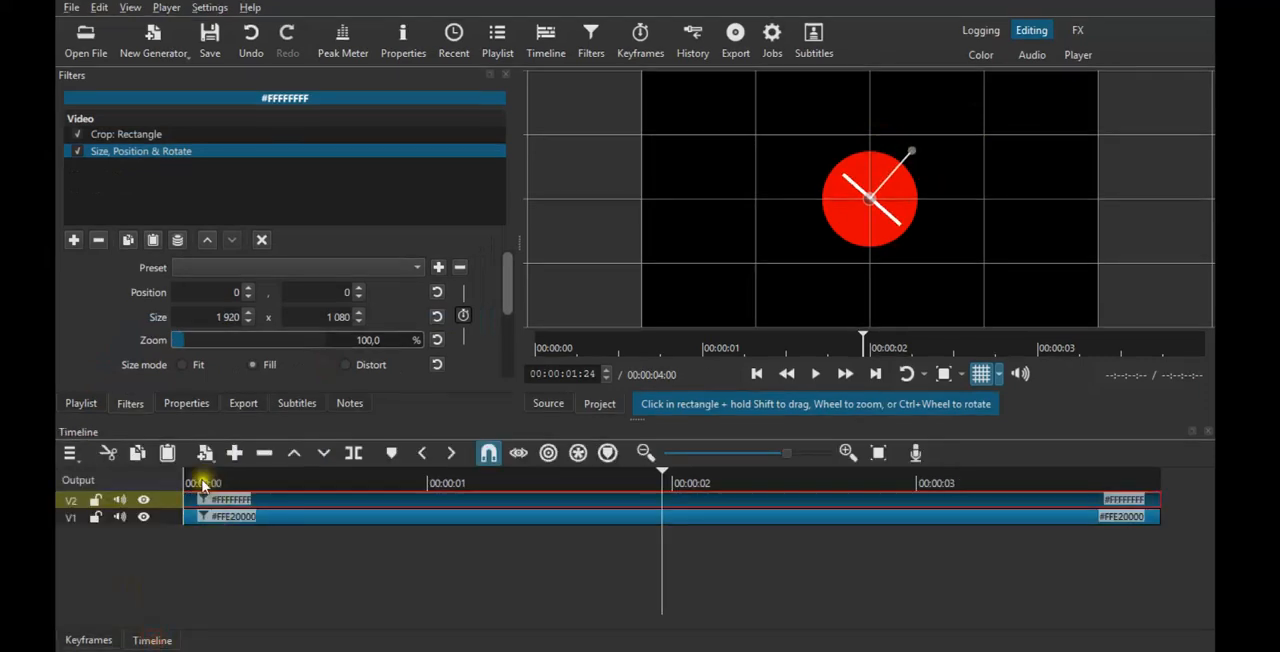
{"action": "left_click_drag", "start_coordinate": [203, 485], "coordinate": [172, 478]}
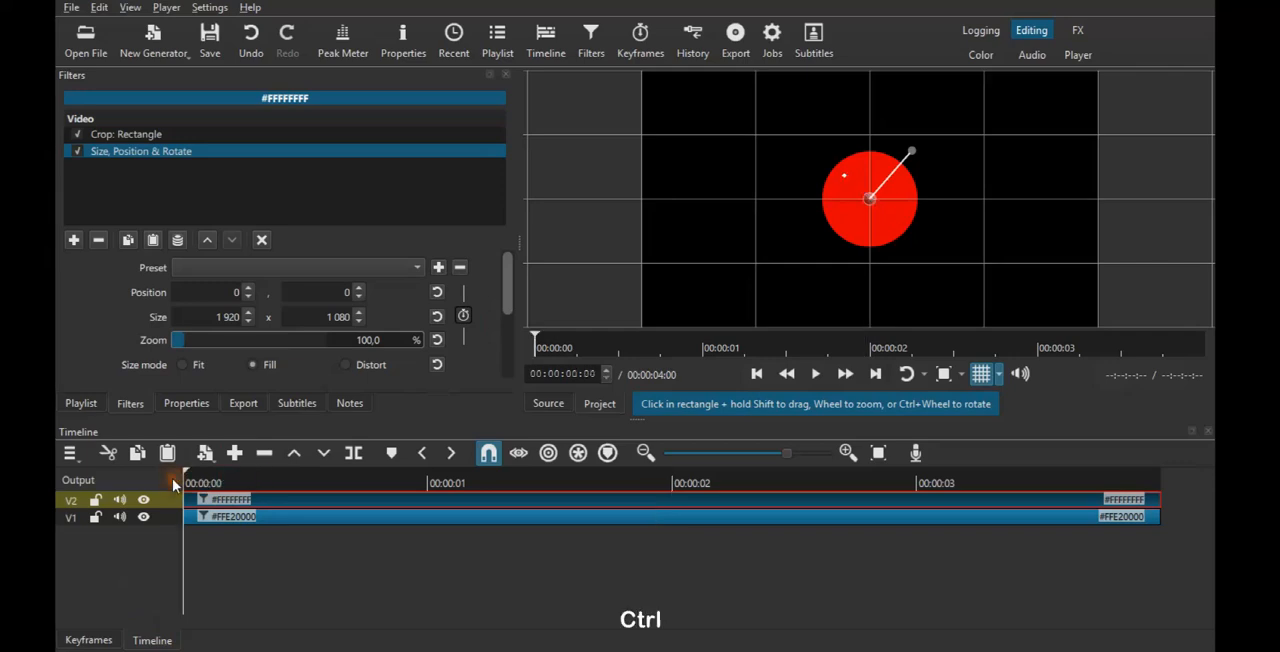
{"action": "key", "text": "ctrl+i"}
{"action": "left_click", "coordinate": [221, 519]}
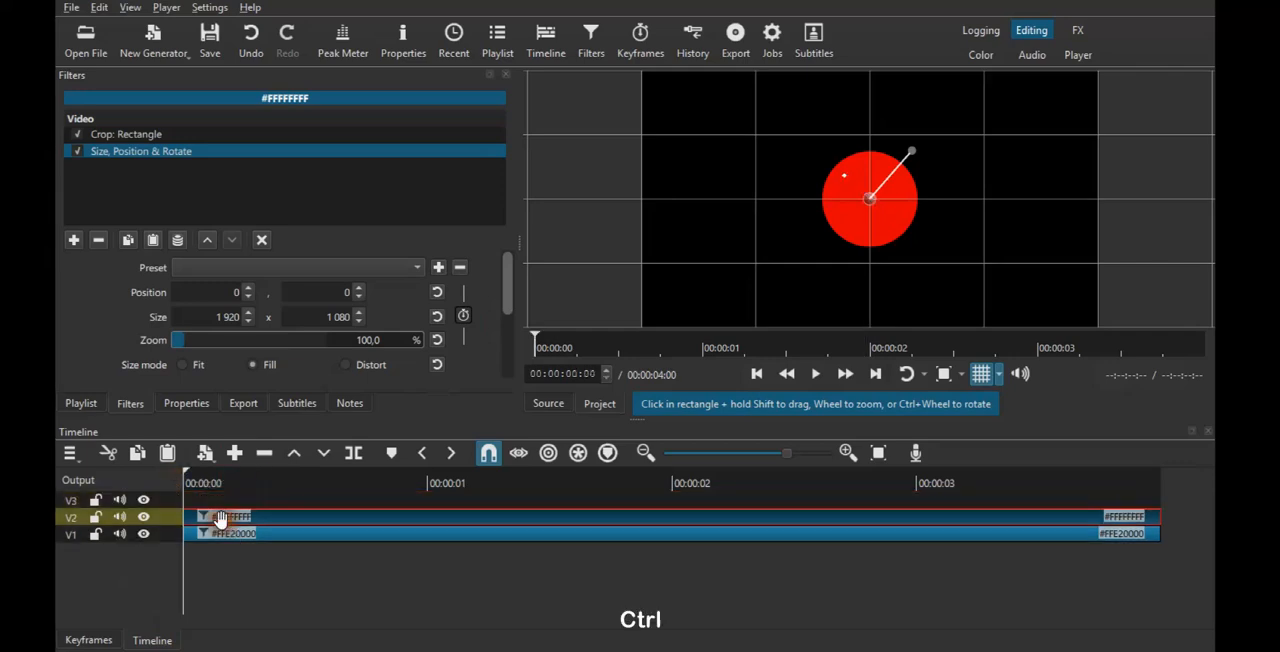
{"action": "left_click", "coordinate": [166, 498]}
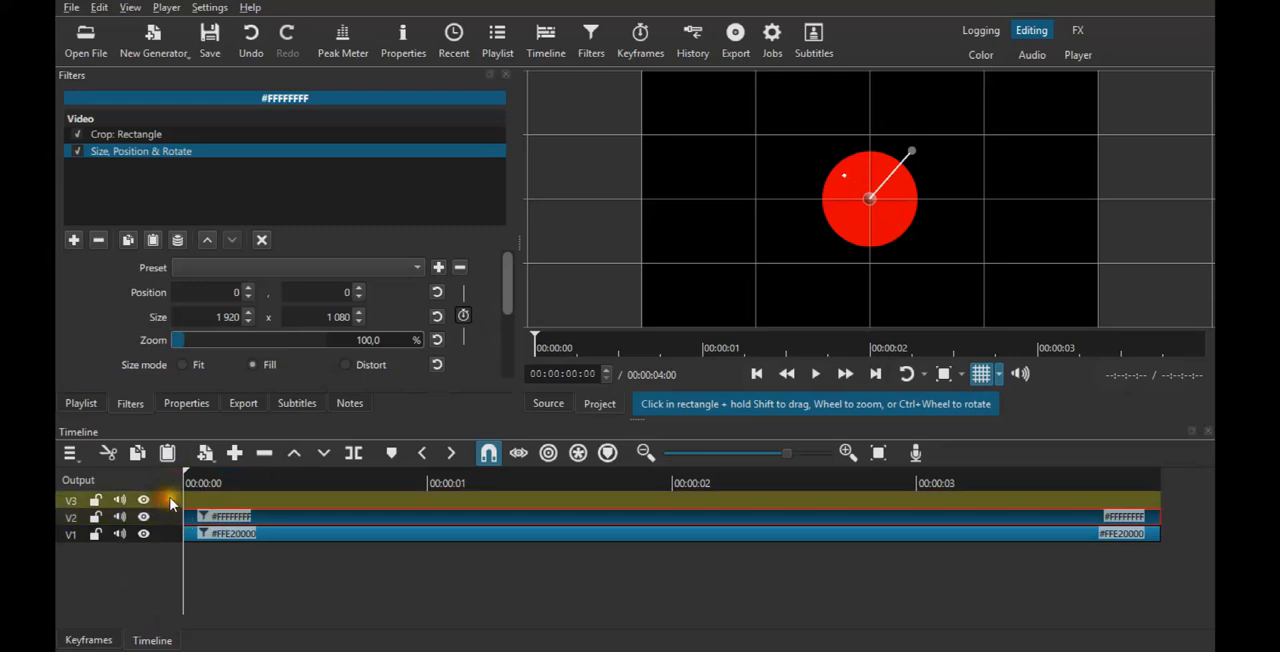
{"action": "key", "text": "ctrl+v"}
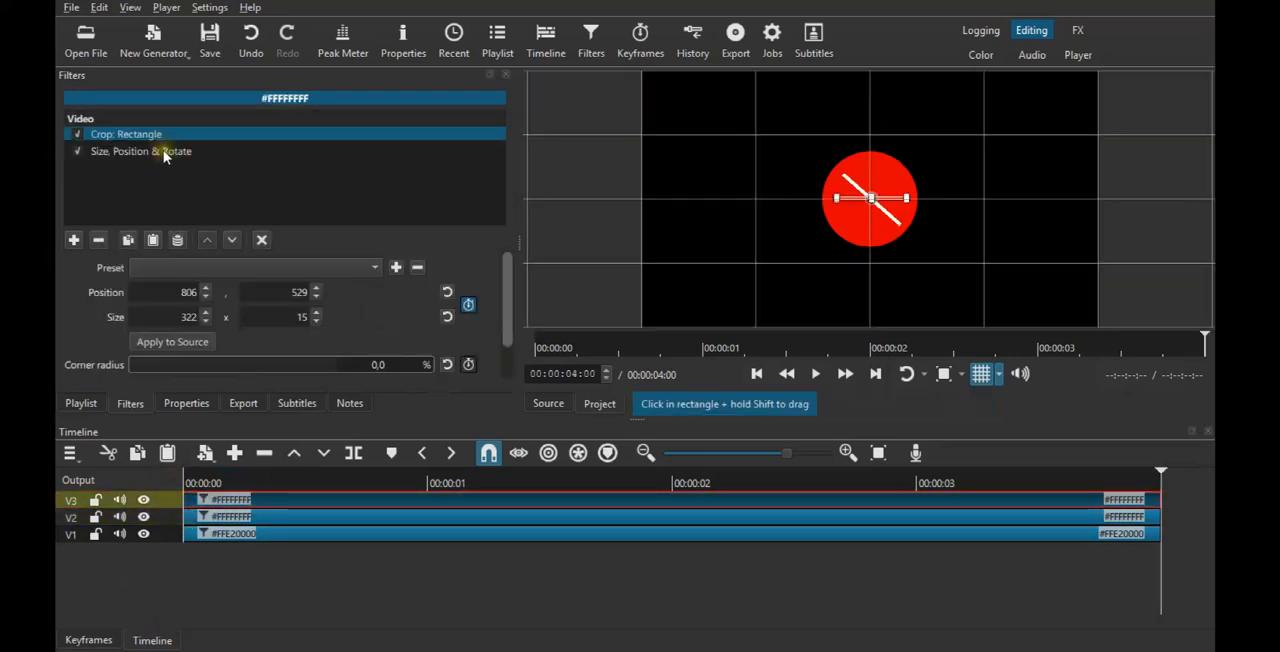
Rotate the copied bar to the opposite diagonal so both bars form an X, and check it at 2 seconds.
{"action": "left_click", "coordinate": [165, 155]}
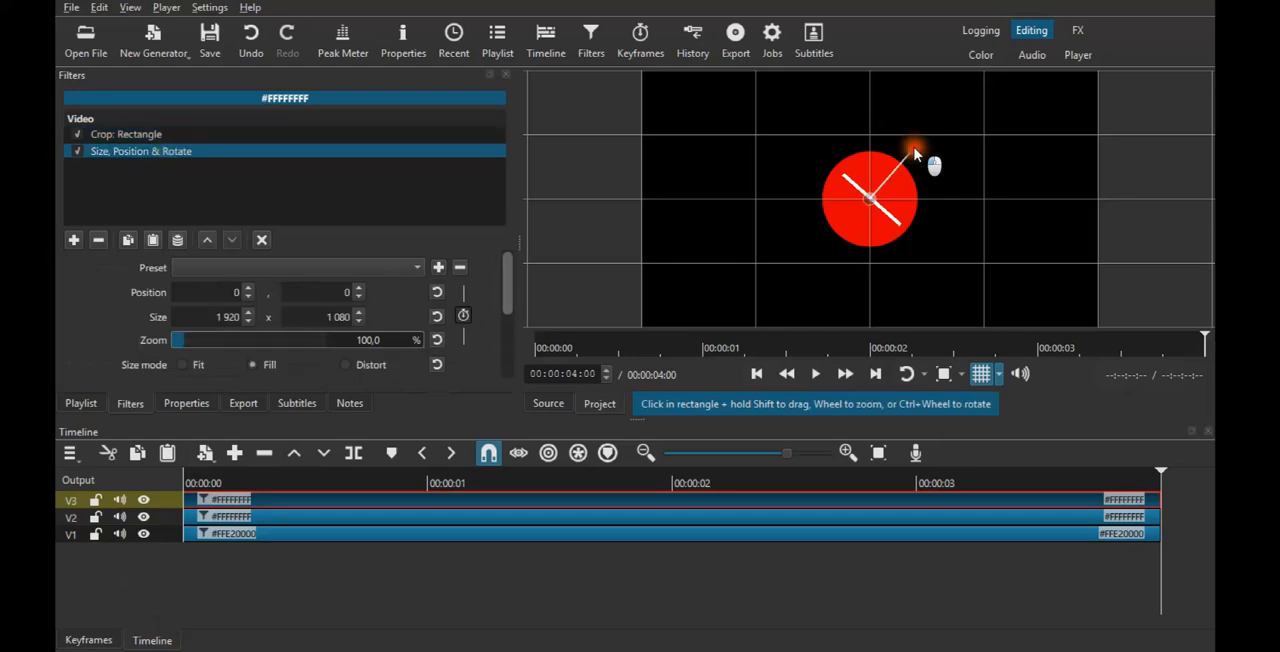
{"action": "left_click_drag", "start_coordinate": [915, 153], "coordinate": [825, 153]}
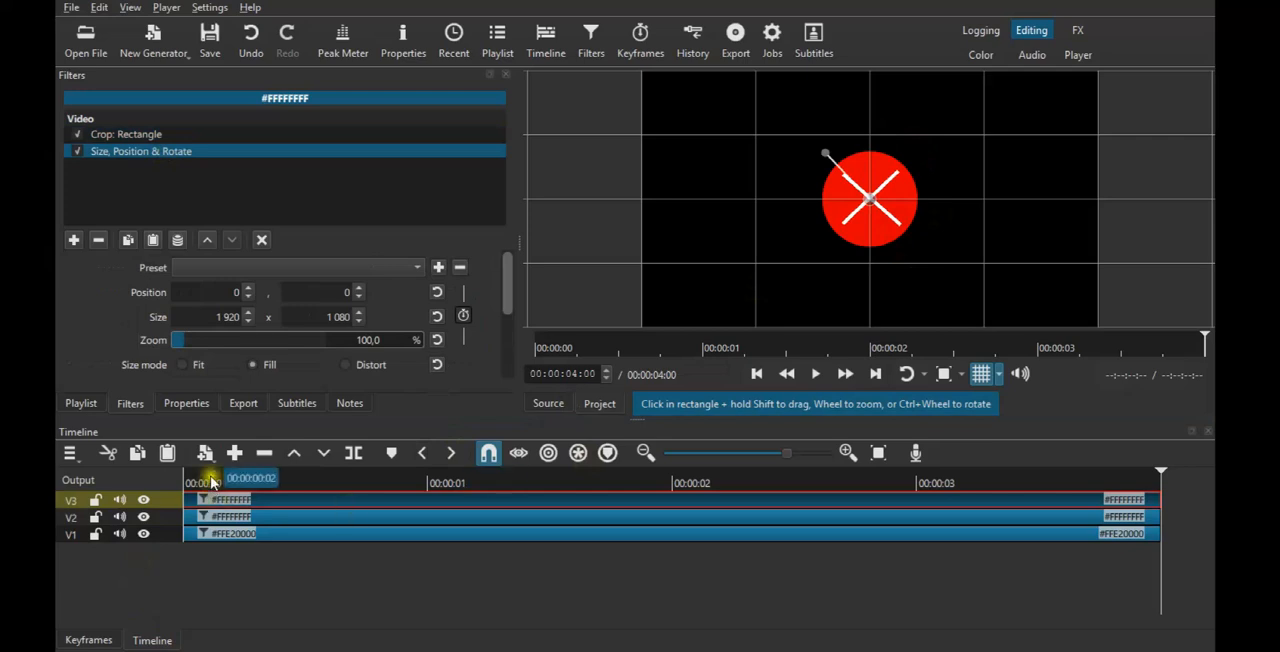
{"action": "left_click", "coordinate": [672, 483]}
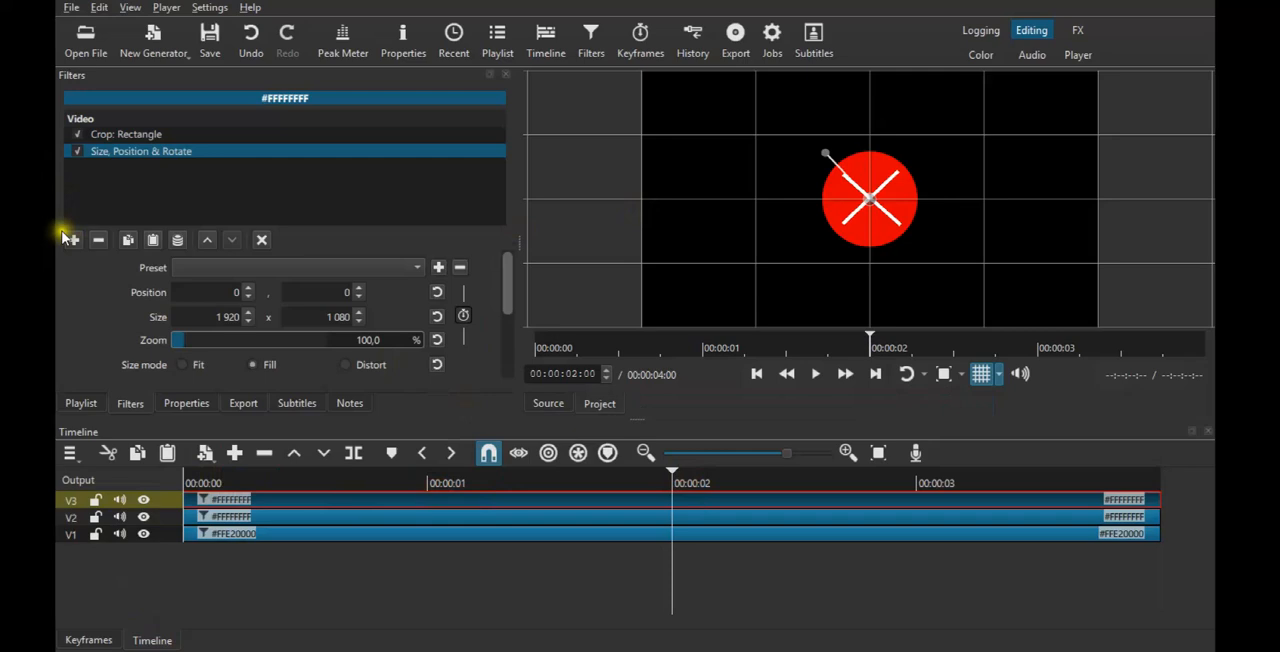
Add a Size, Position & Rotate filter to the red circle clip on track V1.
{"action": "left_click", "coordinate": [434, 534]}
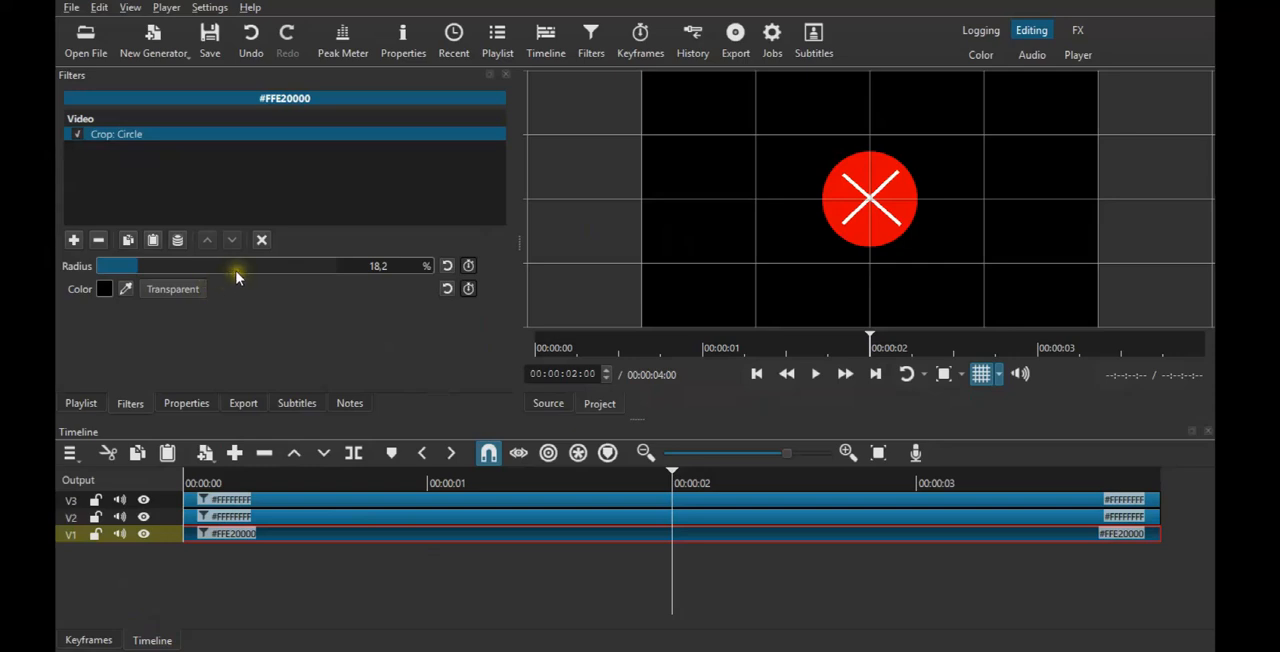
{"action": "left_click", "coordinate": [73, 240]}
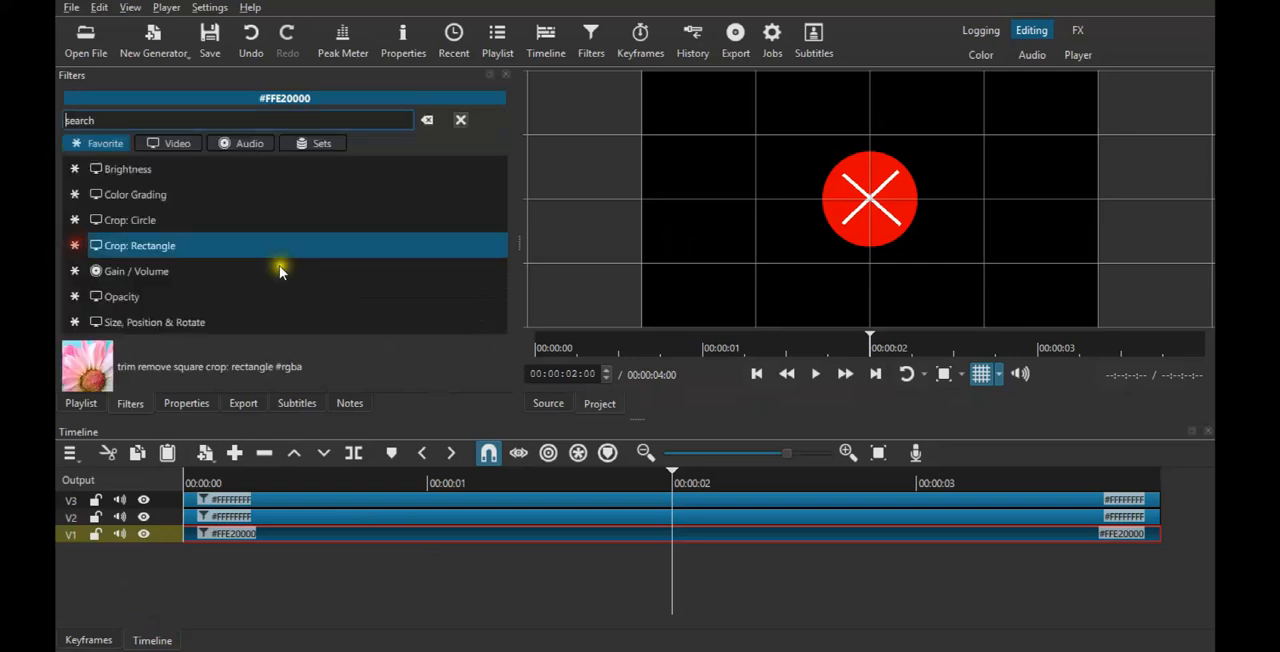
{"action": "left_click", "coordinate": [238, 322]}
Enable keyframes for the red circle's size and position at 00:00:01:03.
{"action": "left_click", "coordinate": [428, 482]}
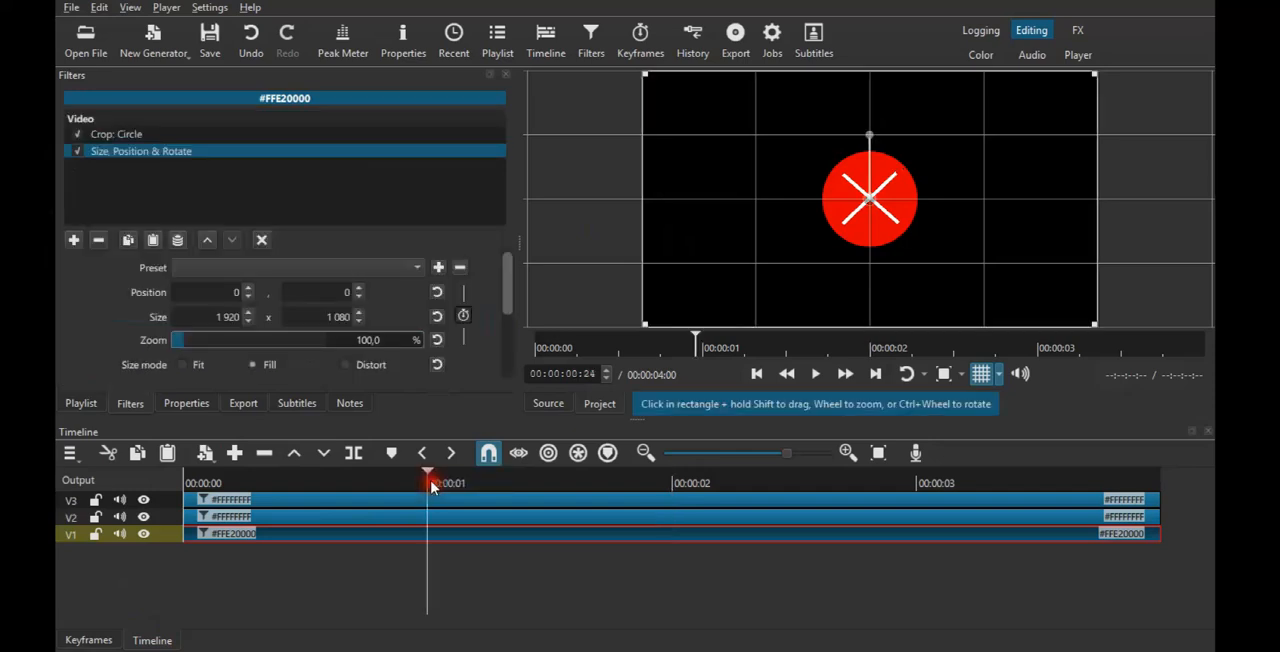
{"action": "key", "text": "Right"}
{"action": "key", "text": "Right"}
{"action": "key", "text": "Right"}
{"action": "key", "text": "Right"}
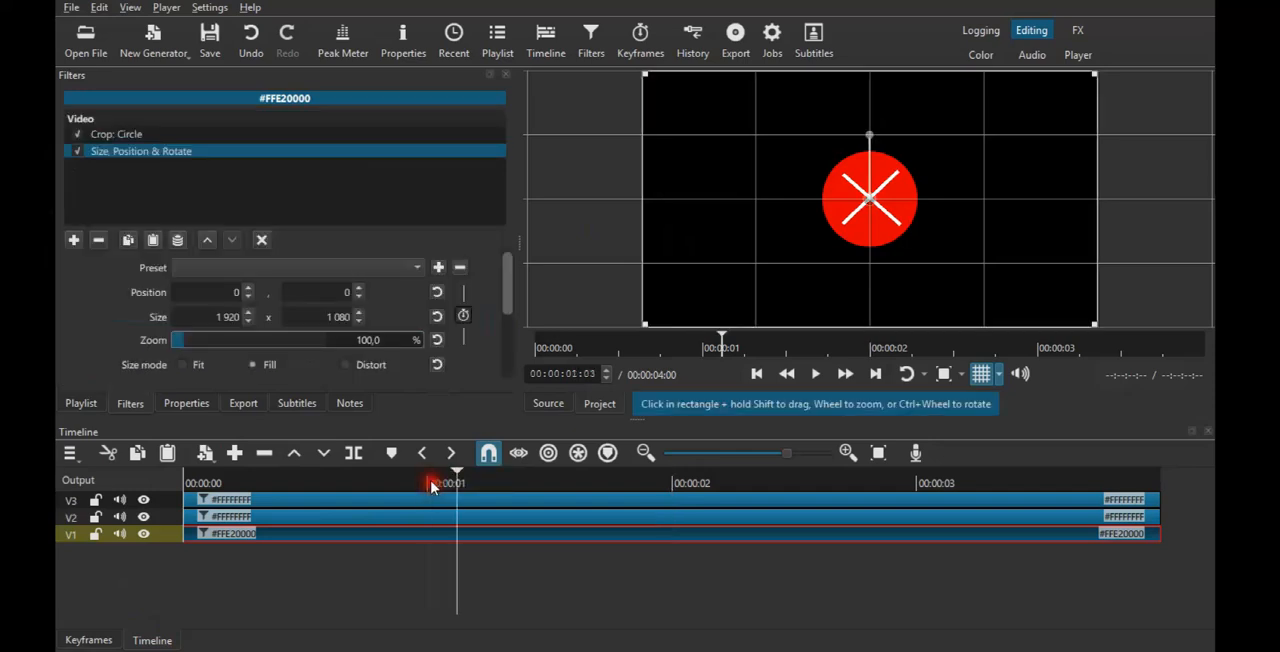
{"action": "left_click", "coordinate": [464, 316]}
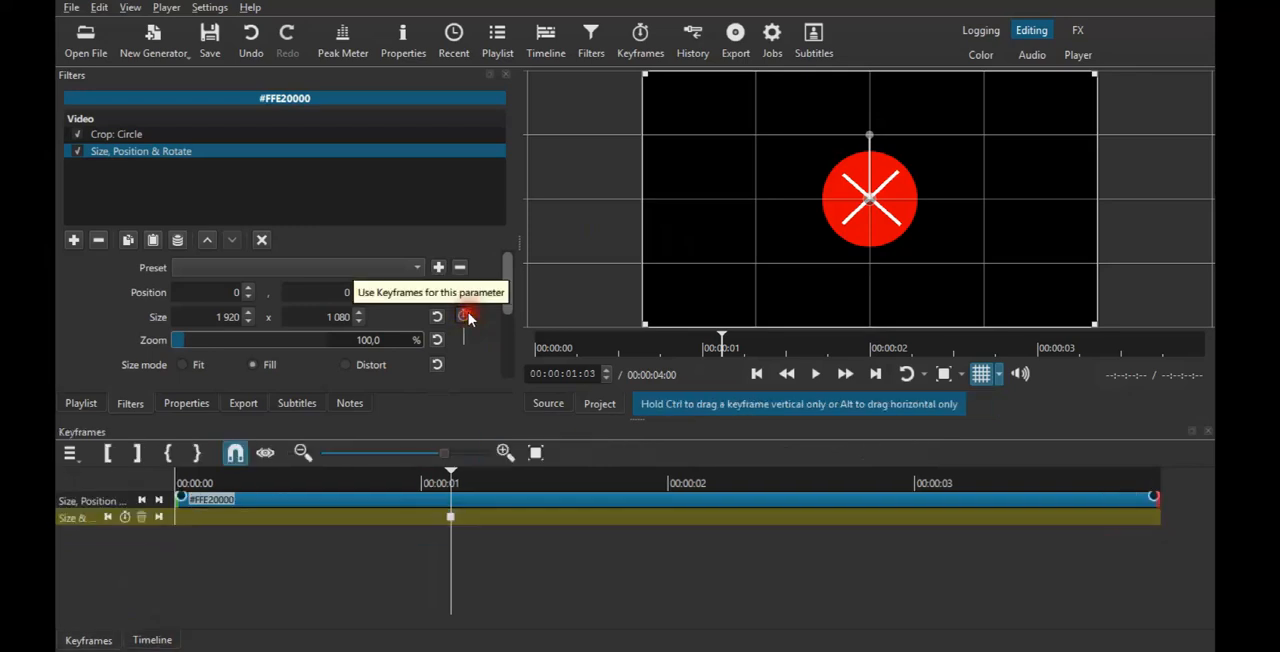
Add another size and position keyframe for the red circle at the 1-second mark.
{"action": "left_click", "coordinate": [456, 474]}
{"action": "left_click", "coordinate": [456, 474]}
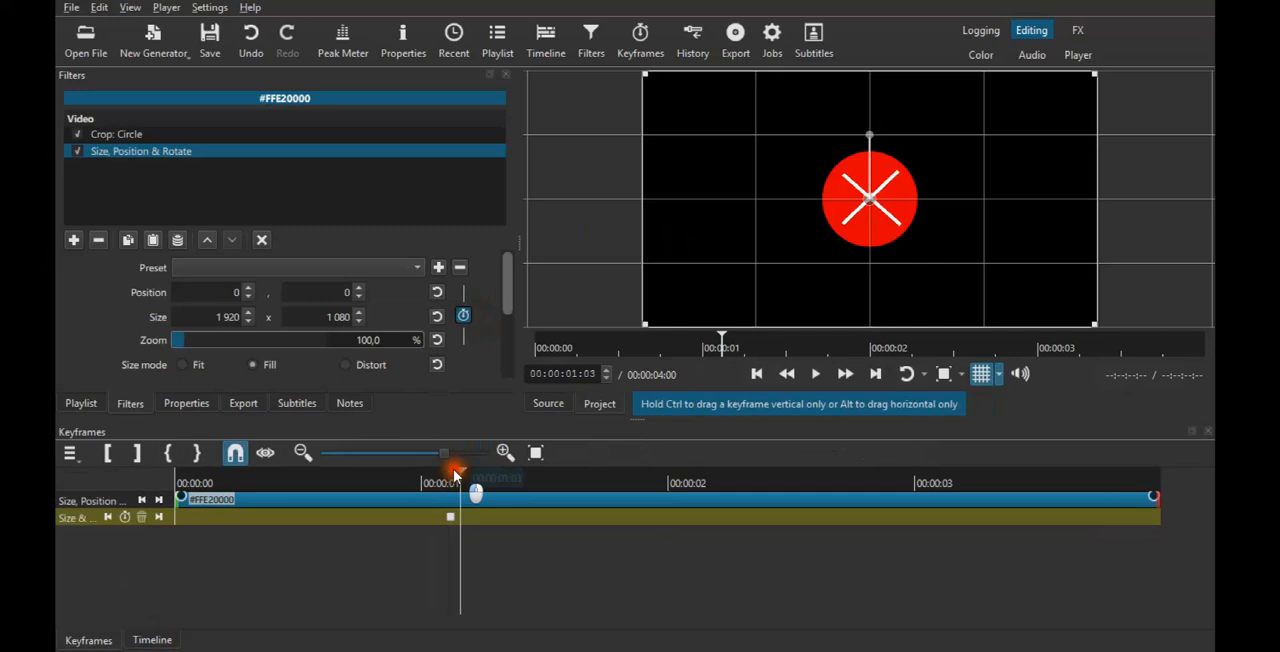
{"action": "left_click_drag", "start_coordinate": [455, 474], "coordinate": [424, 474]}
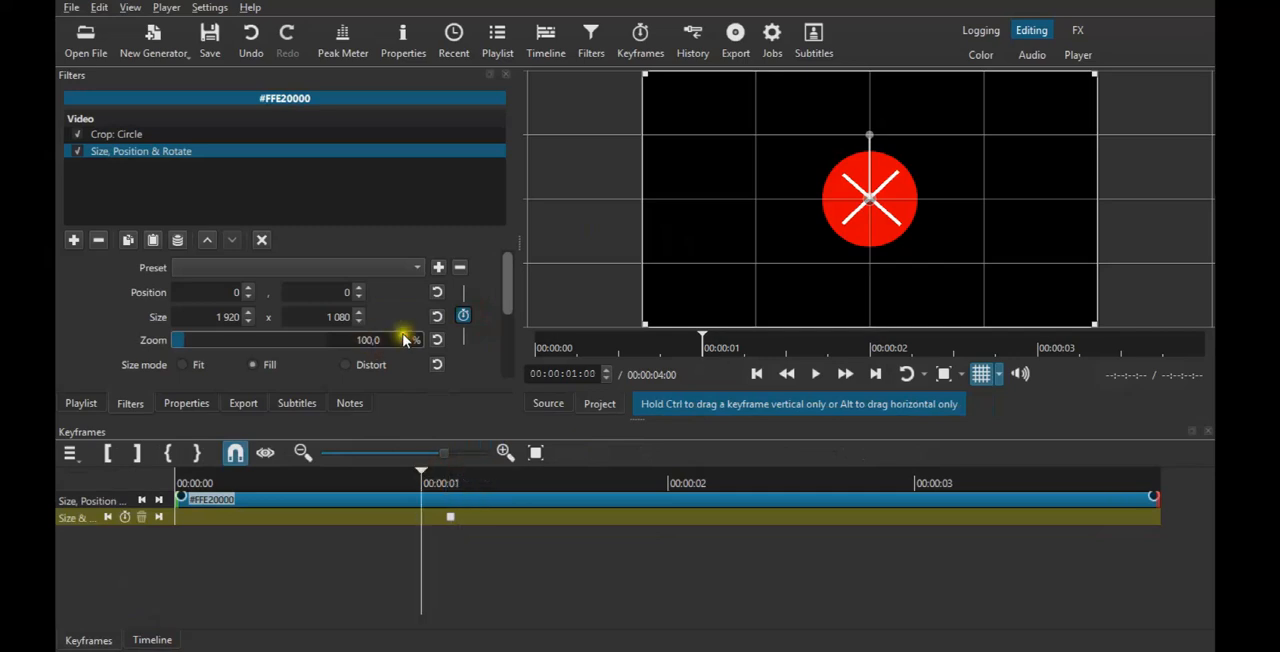
{"action": "left_click", "coordinate": [124, 517]}
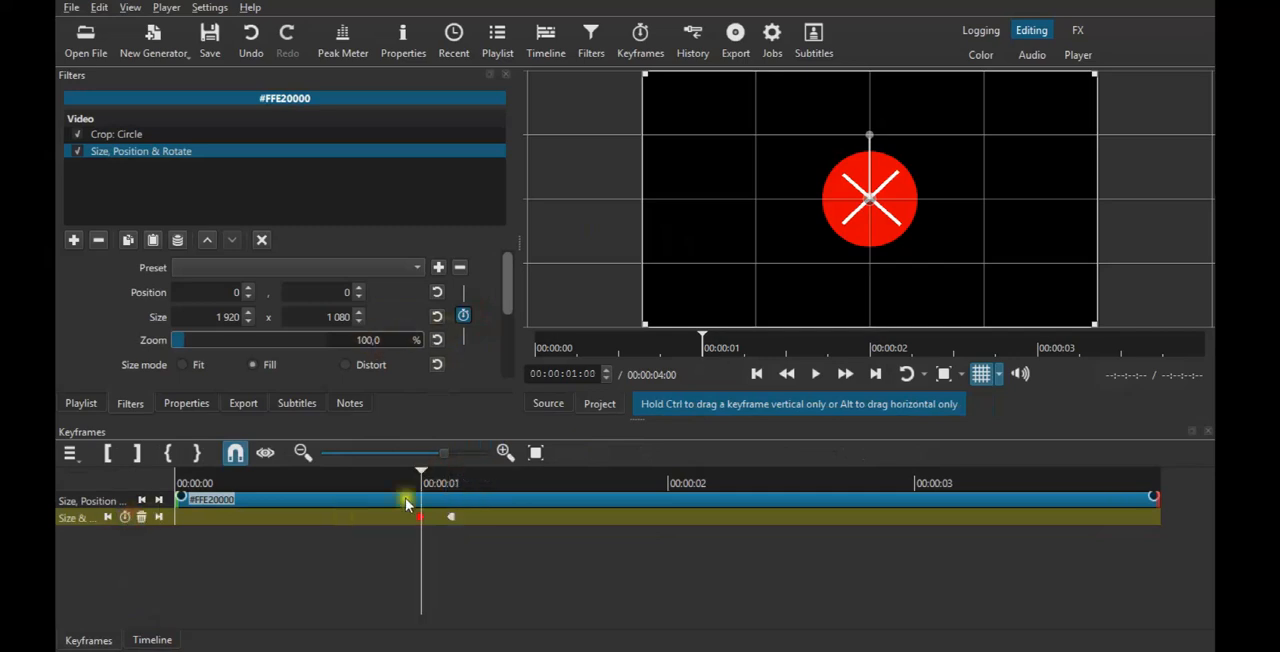
Keyframe the red circle's zoom to 120% at 00:00:01:02 and 100% at 00:00:01:07, and preview the pulse.
{"action": "left_click", "coordinate": [444, 475]}
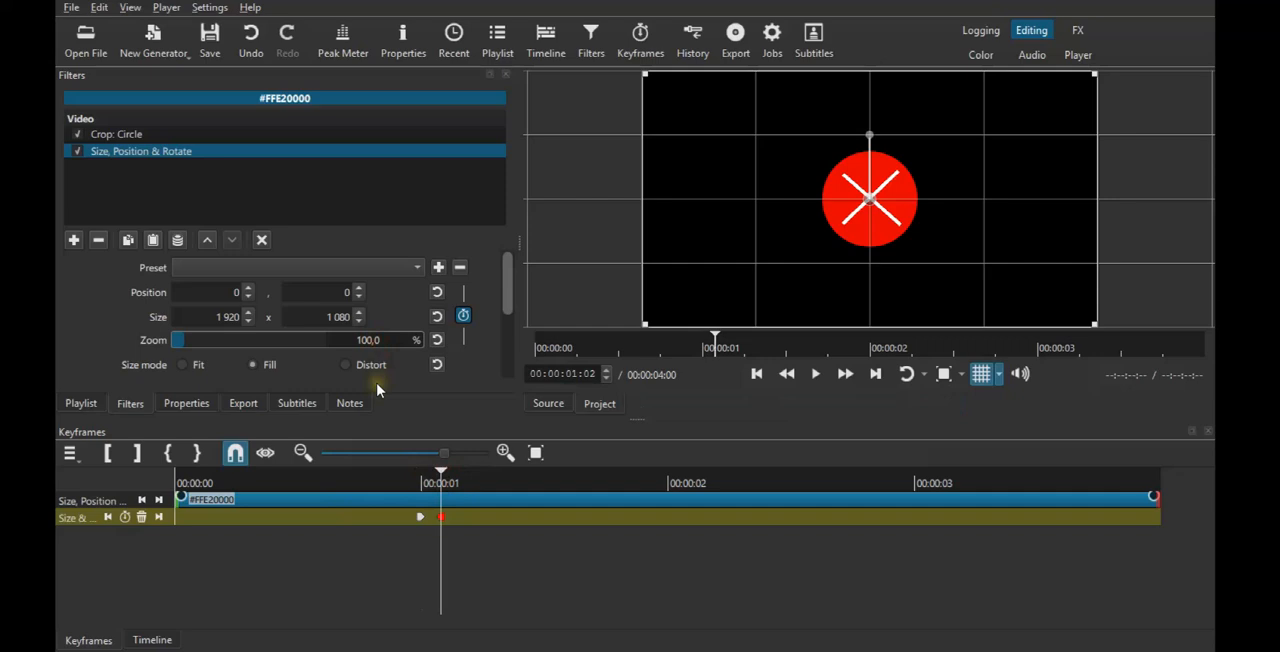
{"action": "type", "text": "2"}
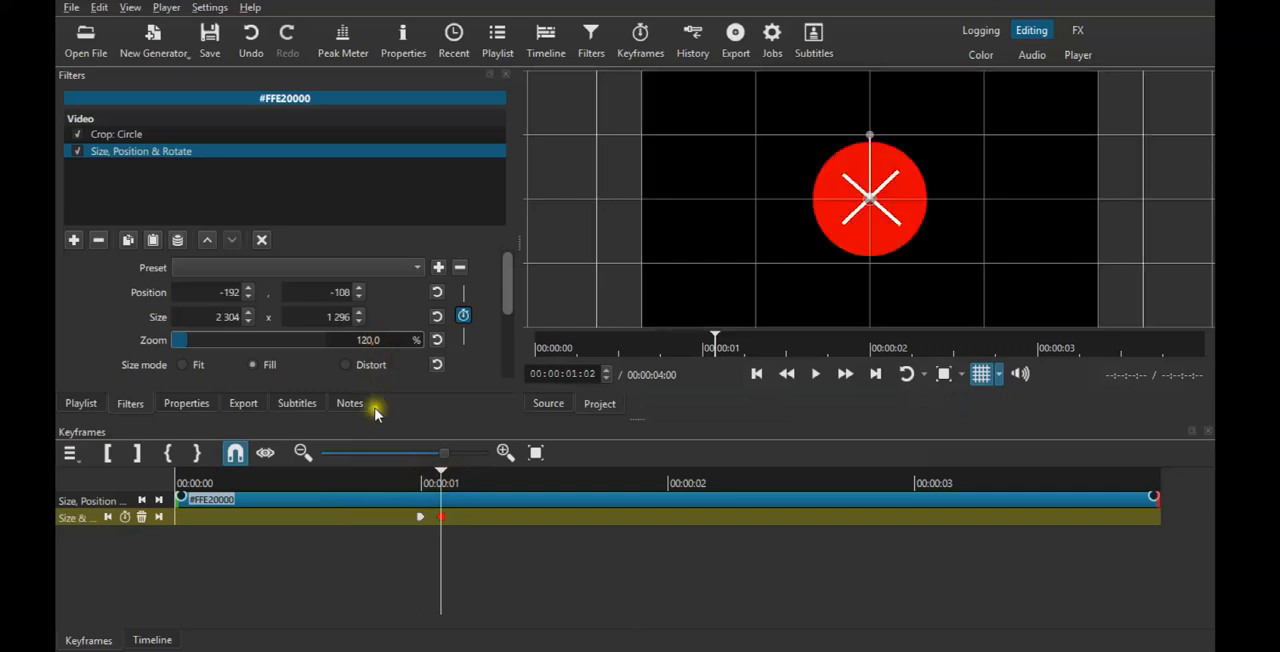
{"action": "scroll", "coordinate": [447, 478], "scroll_direction": "down", "scroll_amount": 5}
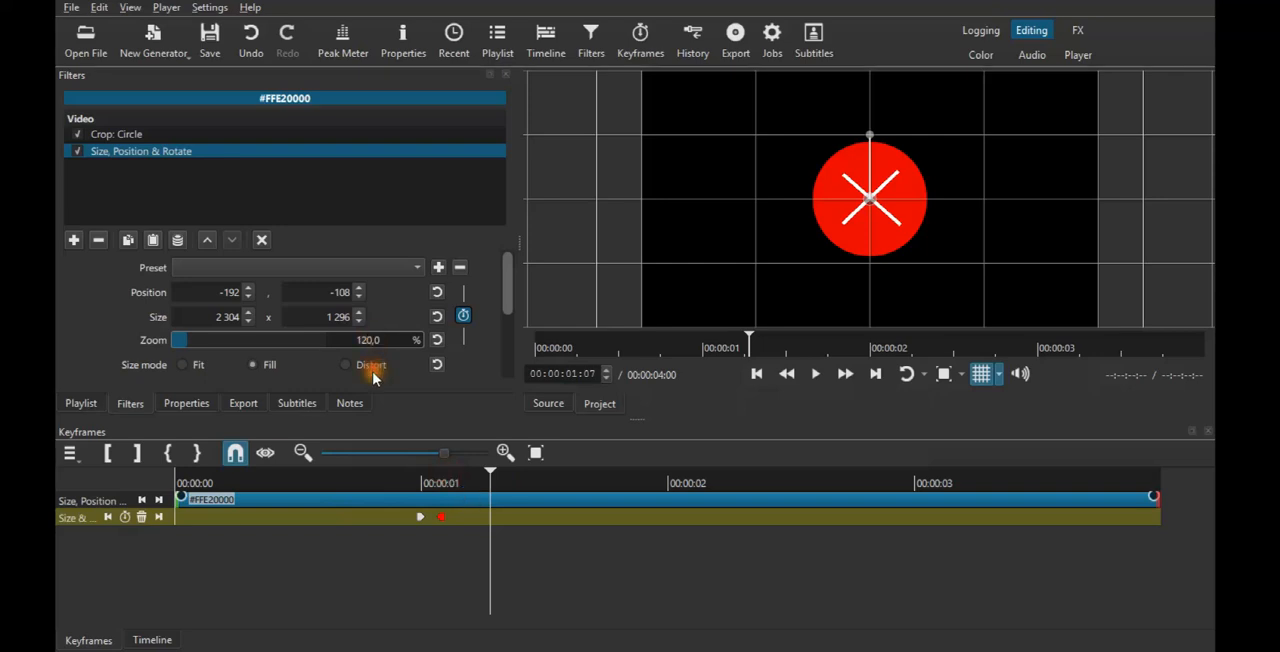
{"action": "key", "text": "BackSpace"}
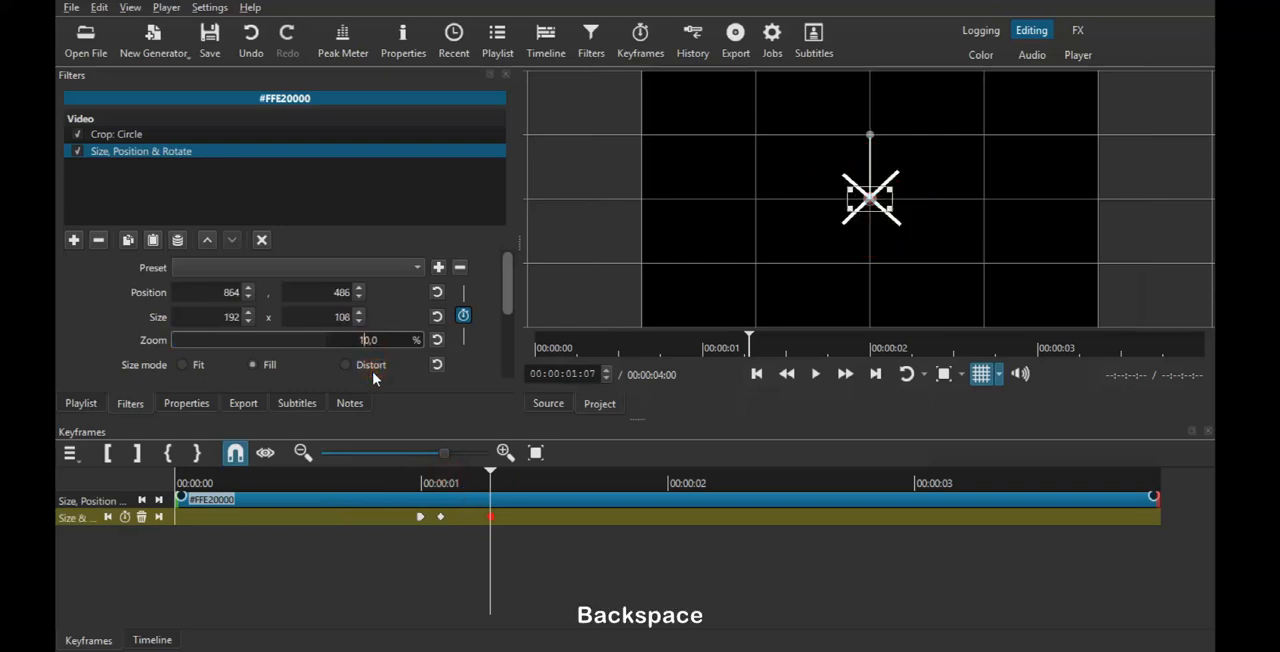
{"action": "type", "text": "0"}
{"action": "key", "text": "Return"}
{"action": "left_click", "coordinate": [415, 480]}
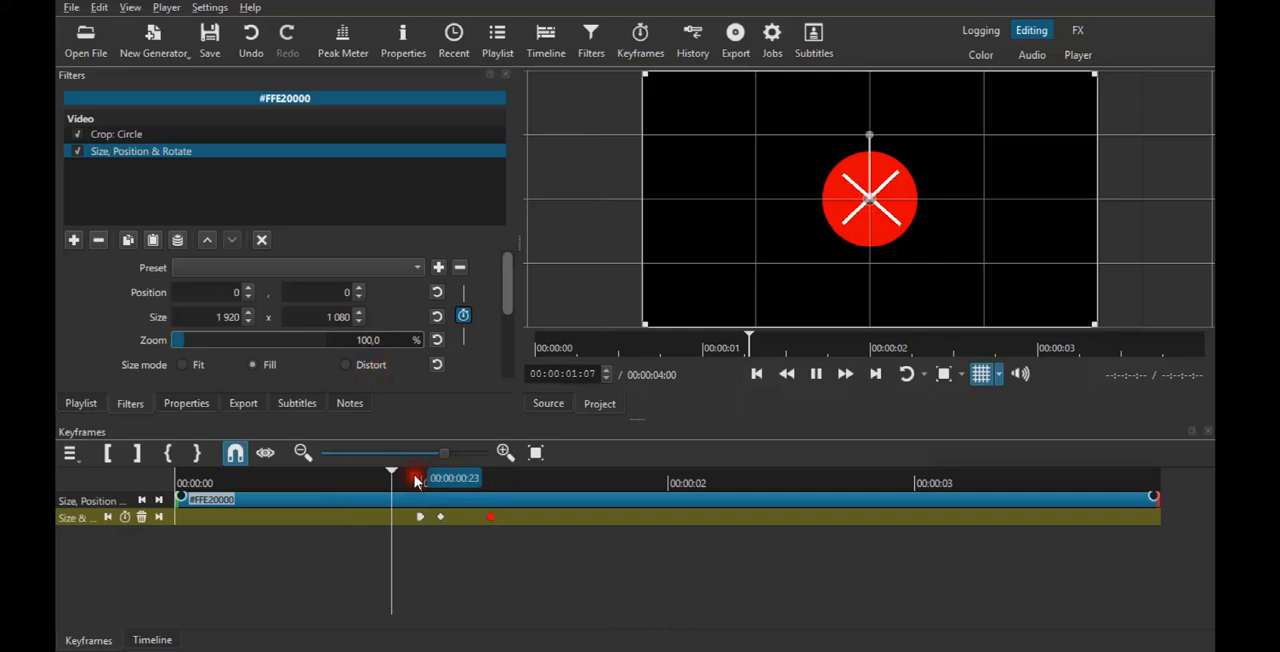
Stop the preview and move the red circle's last size and position keyframe earlier, to 00:00:01:05.
{"action": "key", "text": "space"}
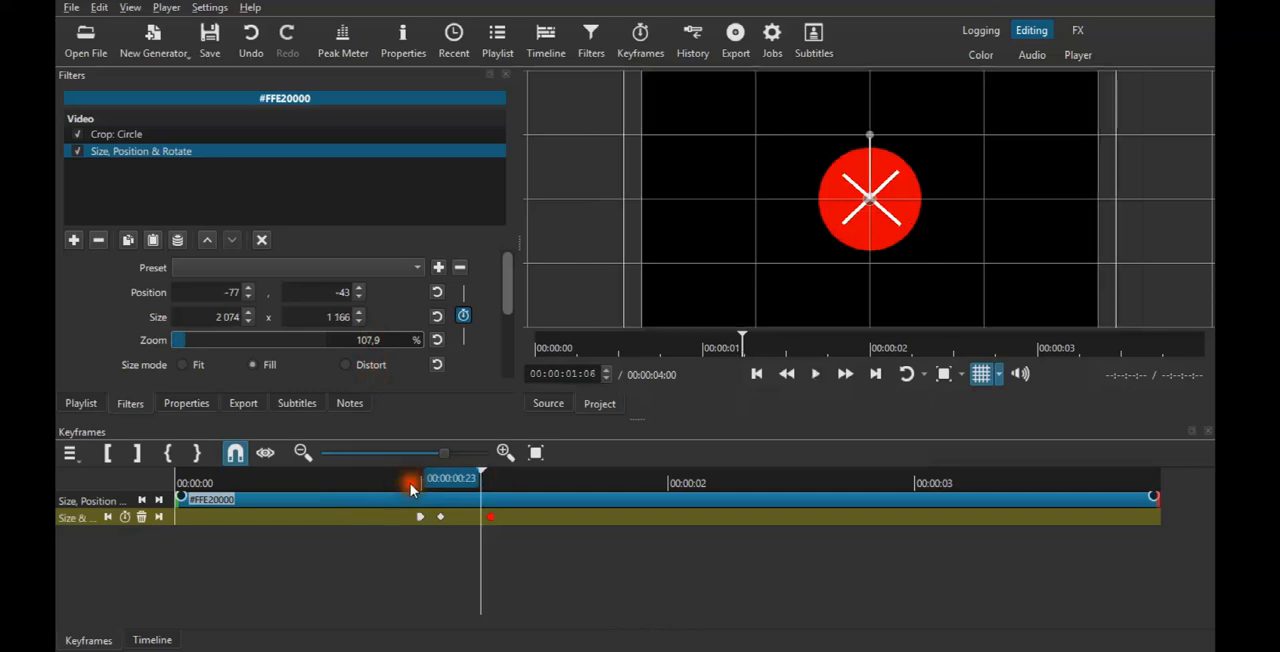
{"action": "left_click", "coordinate": [405, 484]}
{"action": "left_click", "coordinate": [498, 522]}
{"action": "mouse_move", "coordinate": [497, 520]}
{"action": "left_mouse_down"}
{"action": "mouse_move", "coordinate": [455, 521]}
{"action": "mouse_move", "coordinate": [474, 521]}
{"action": "left_mouse_up"}
Set the From Previous interpolation to Smooth for the red circle's last and middle size and position keyframes.
{"action": "right_click", "coordinate": [470, 517]}
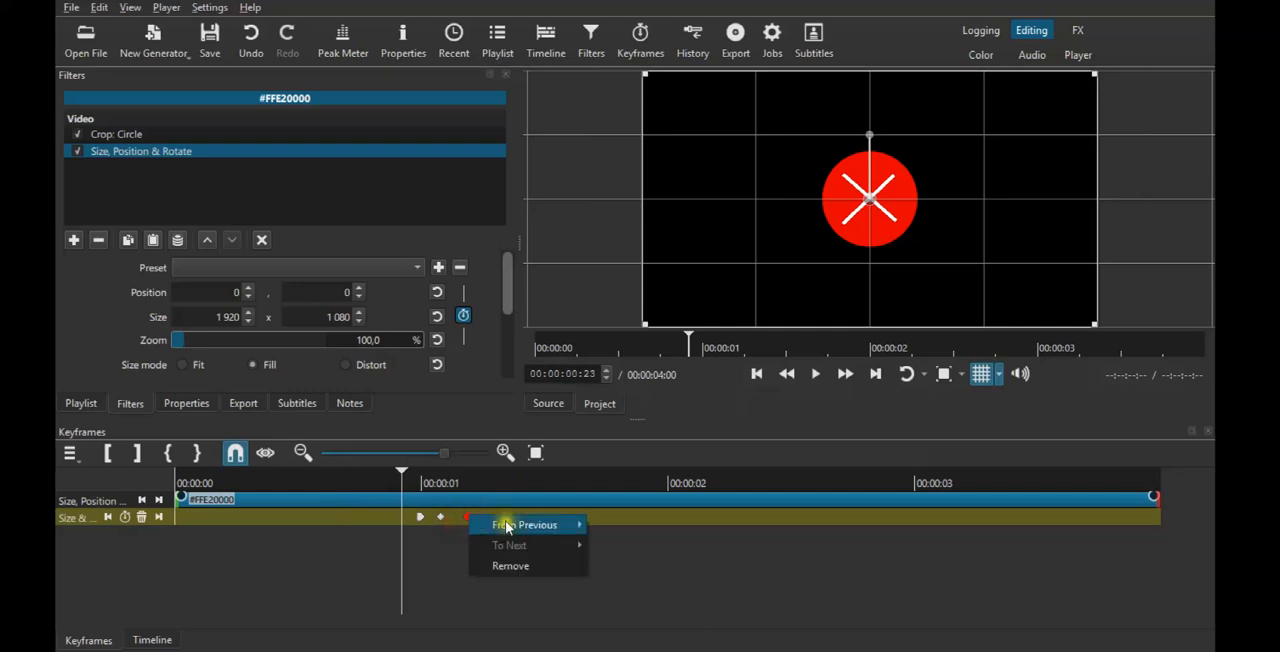
{"action": "mouse_move", "coordinate": [510, 525]}
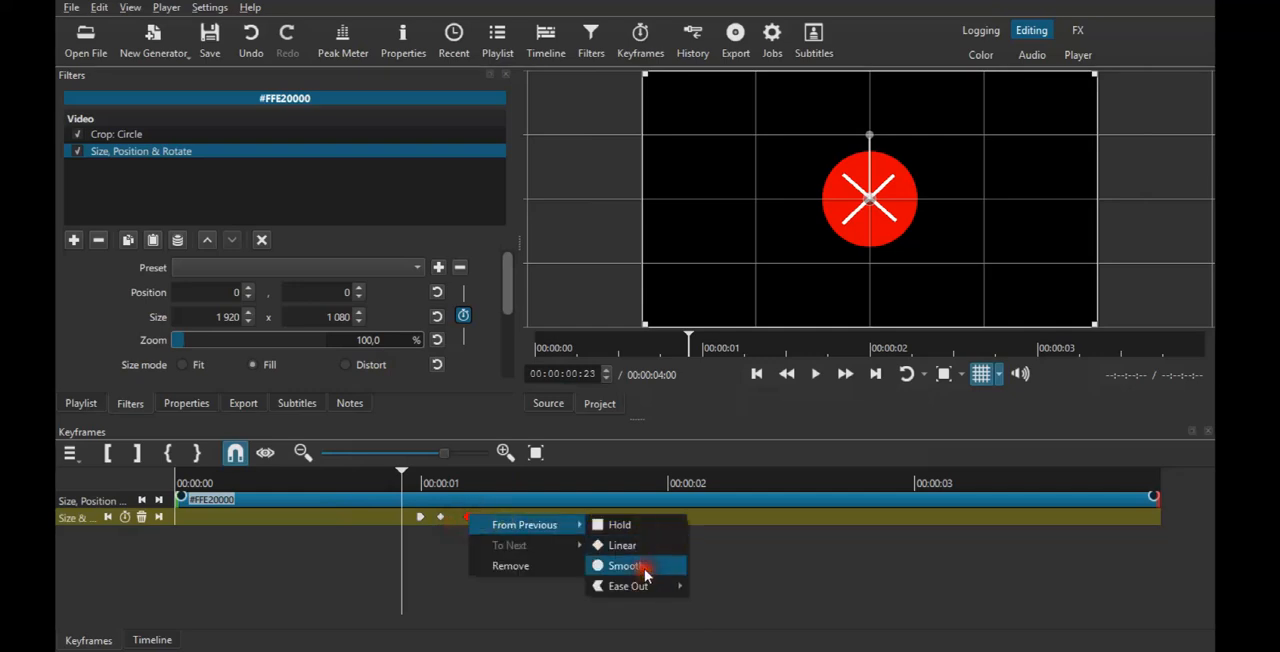
{"action": "left_click", "coordinate": [622, 566]}
{"action": "left_click", "coordinate": [445, 518]}
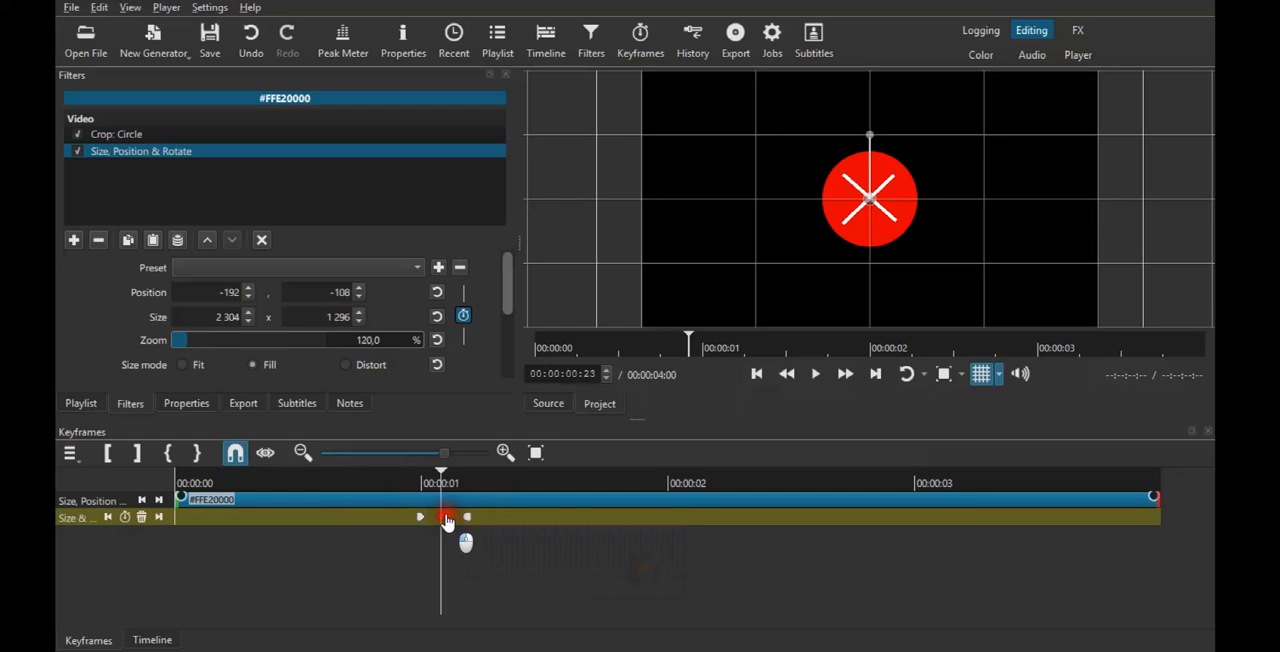
{"action": "right_click", "coordinate": [447, 521]}
{"action": "mouse_move", "coordinate": [543, 528]}
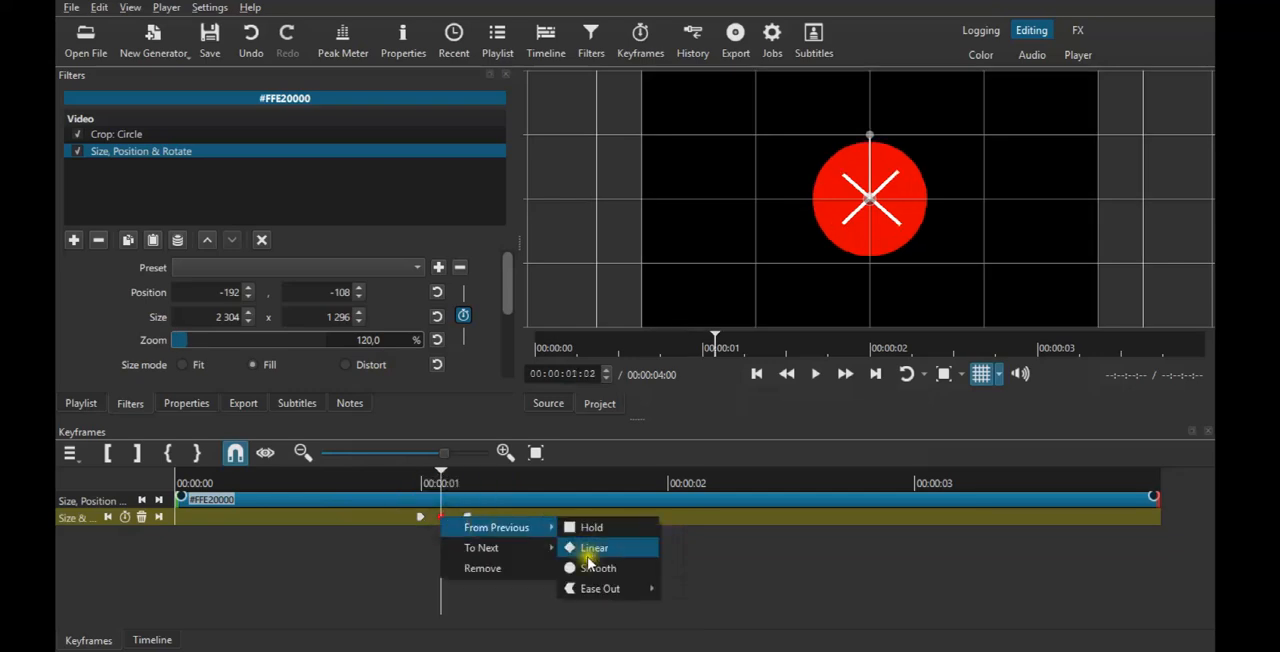
{"action": "left_click", "coordinate": [590, 567]}
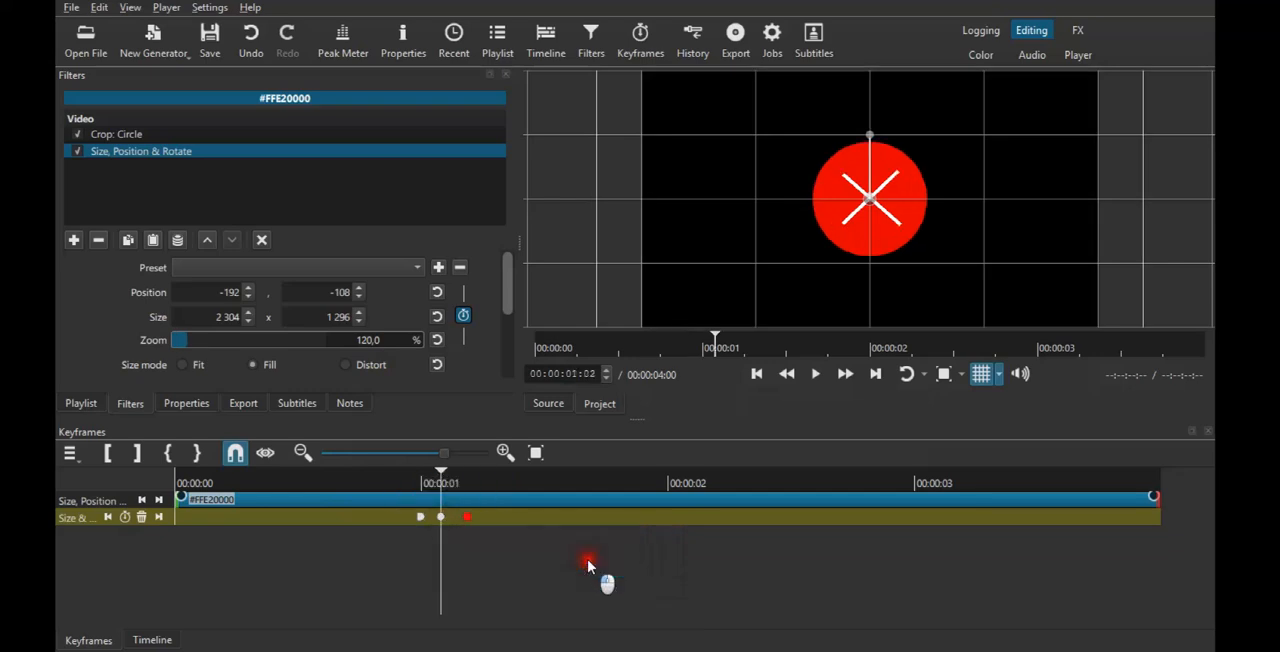
Set the From Previous interpolation of the red circle's last keyframe to Ease Out Bounce.
{"action": "right_click", "coordinate": [467, 517]}
{"action": "mouse_move", "coordinate": [527, 526]}
{"action": "mouse_move", "coordinate": [632, 587]}
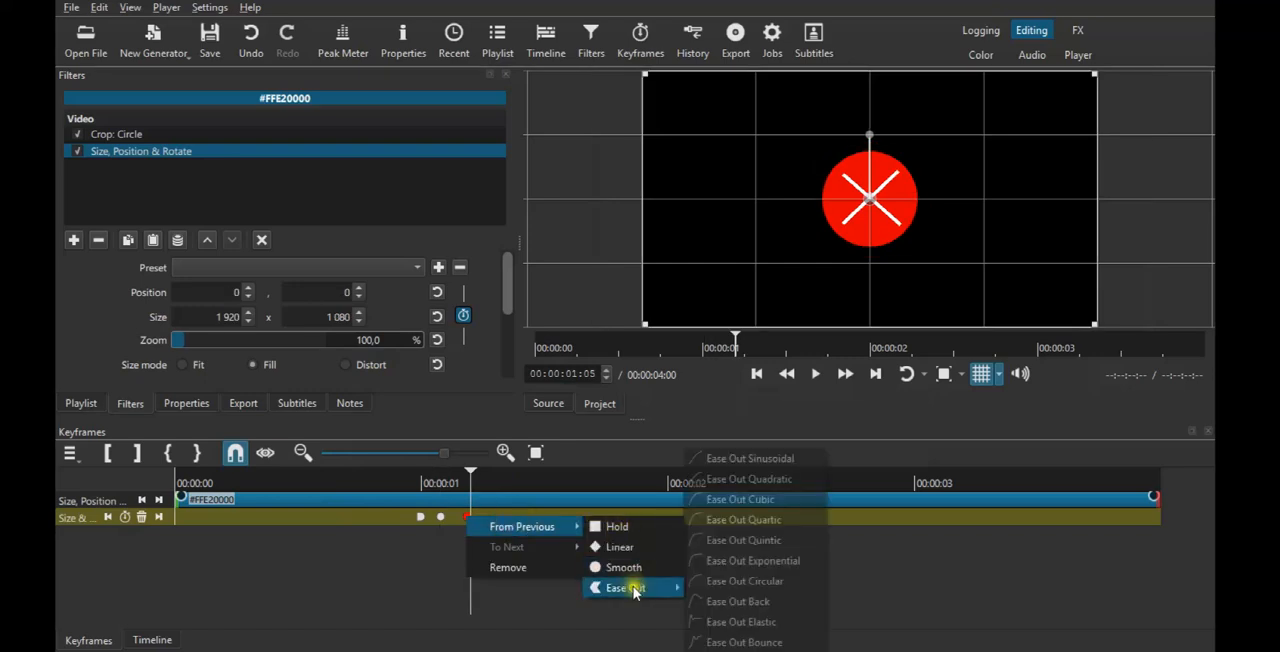
{"action": "left_click", "coordinate": [759, 643]}
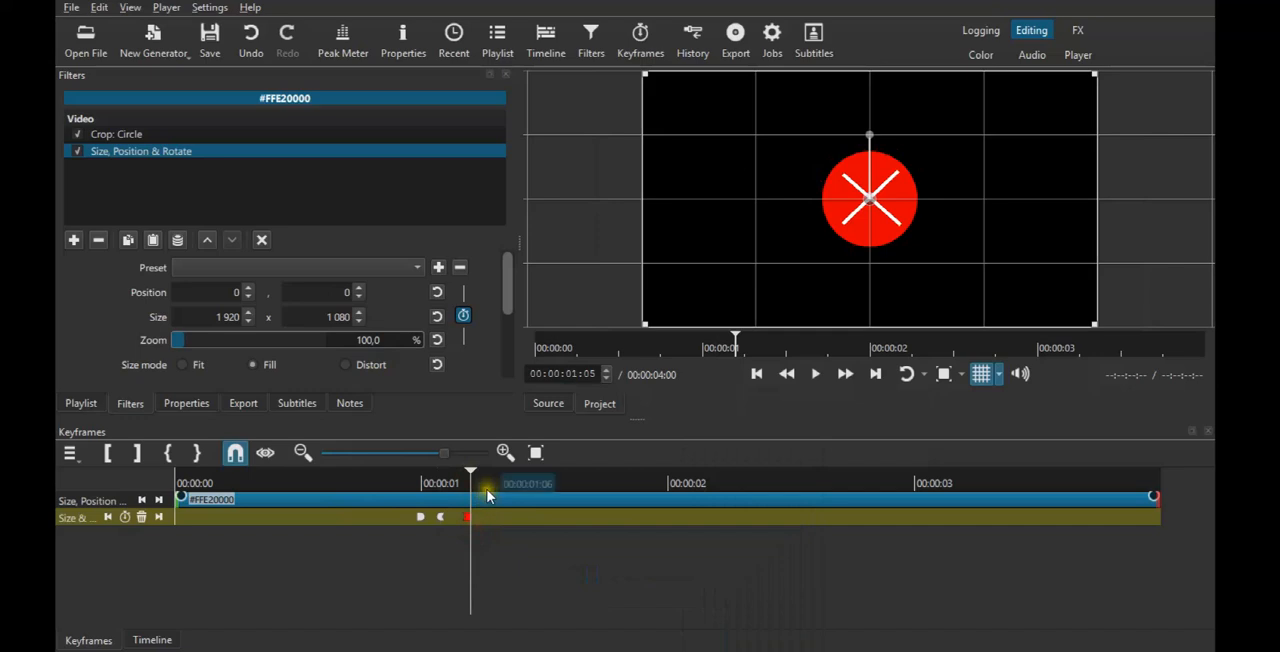
Copy only the red circle's keyframed Size, Position & Rotate filter and paste it onto the white bar clips on tracks V2 and V3.
{"action": "left_click", "coordinate": [128, 240]}
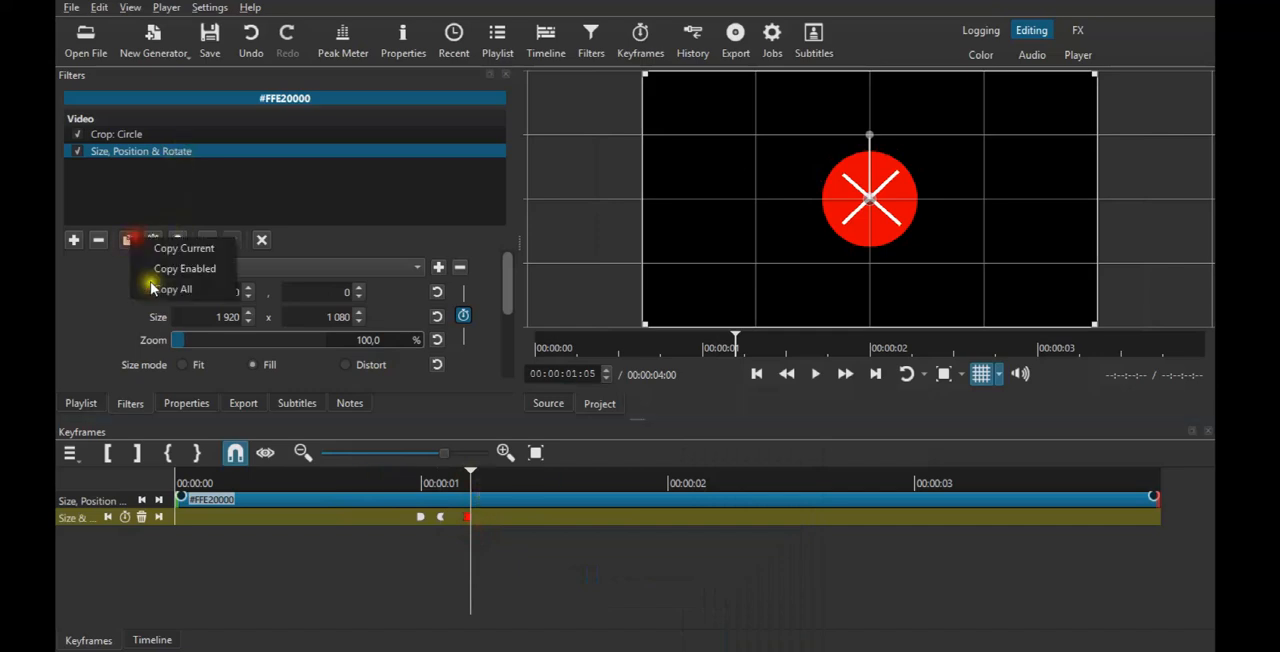
{"action": "left_click", "coordinate": [190, 250]}
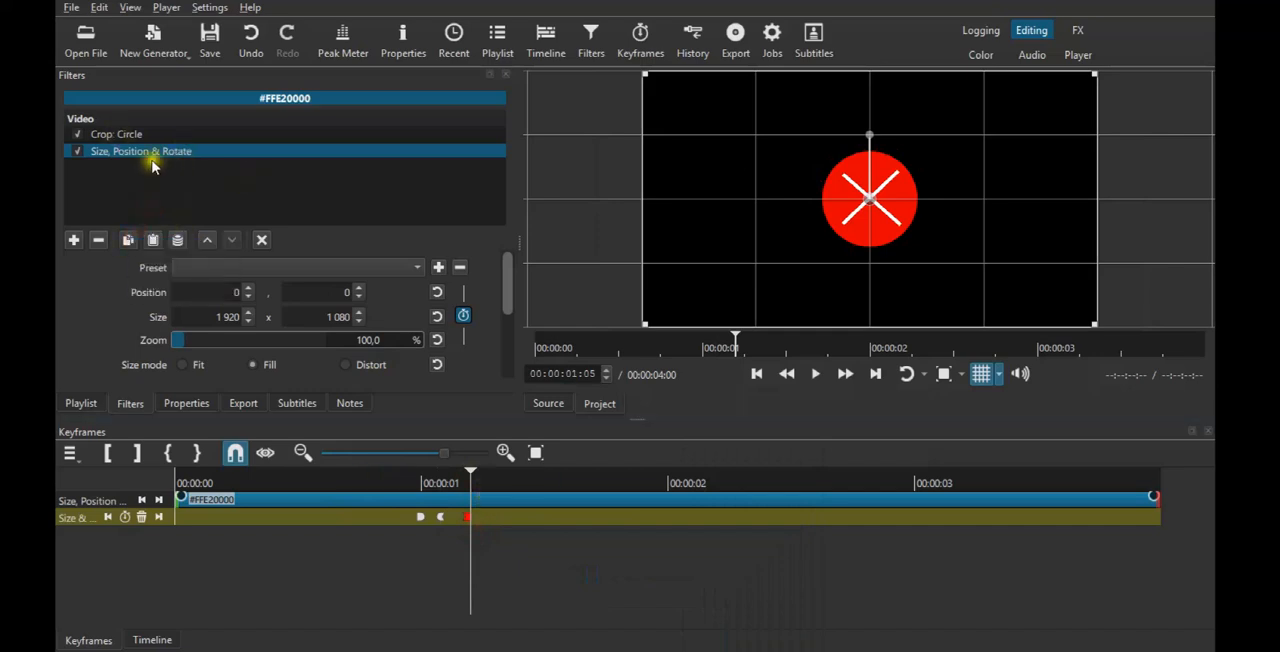
{"action": "left_click", "coordinate": [160, 639]}
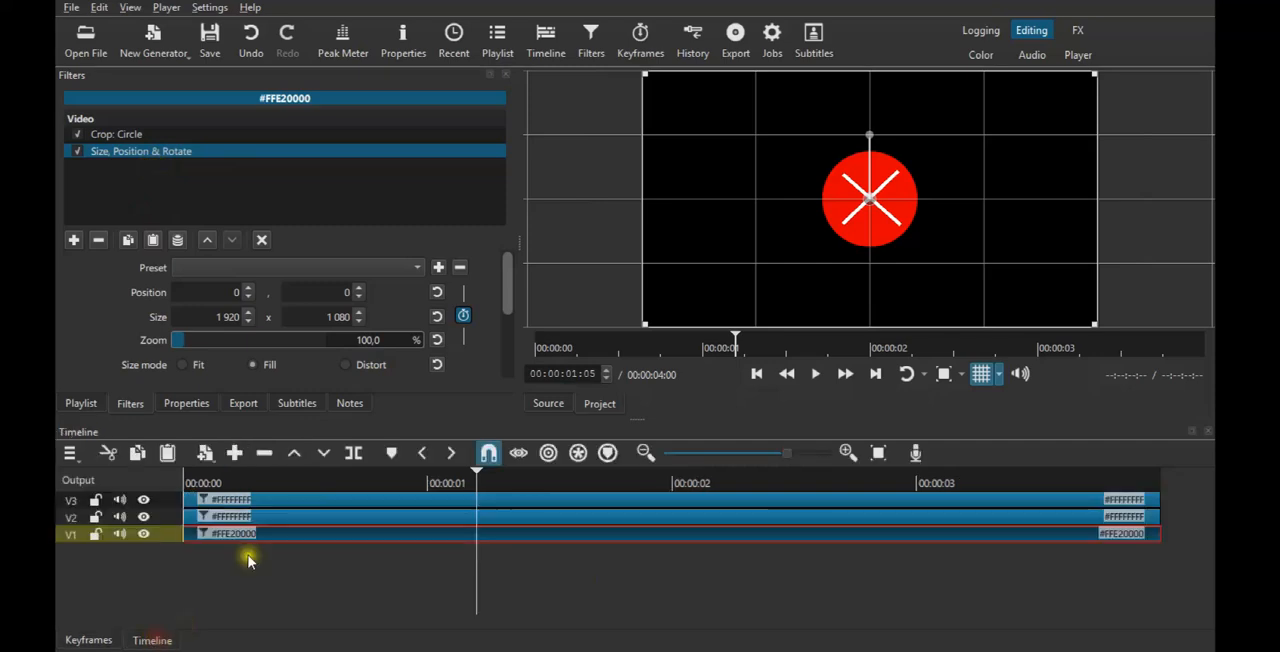
{"action": "left_click", "coordinate": [249, 521]}
{"action": "left_click", "coordinate": [249, 521]}
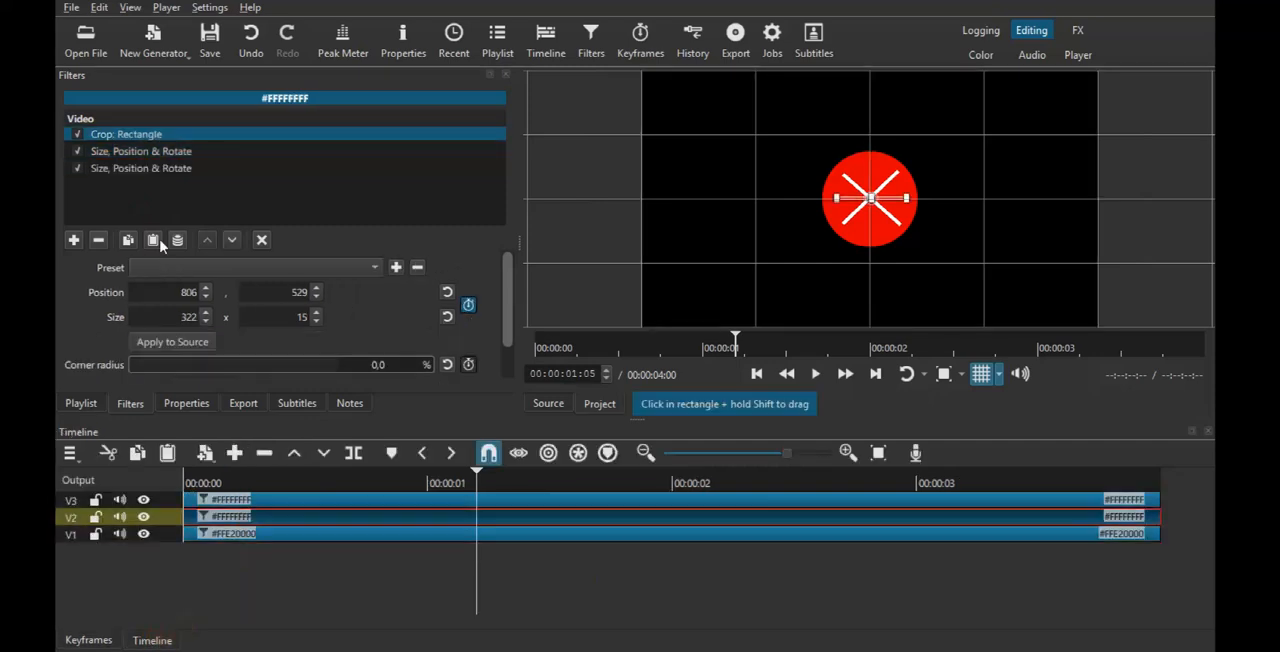
{"action": "left_click", "coordinate": [190, 168]}
{"action": "left_click", "coordinate": [220, 500]}
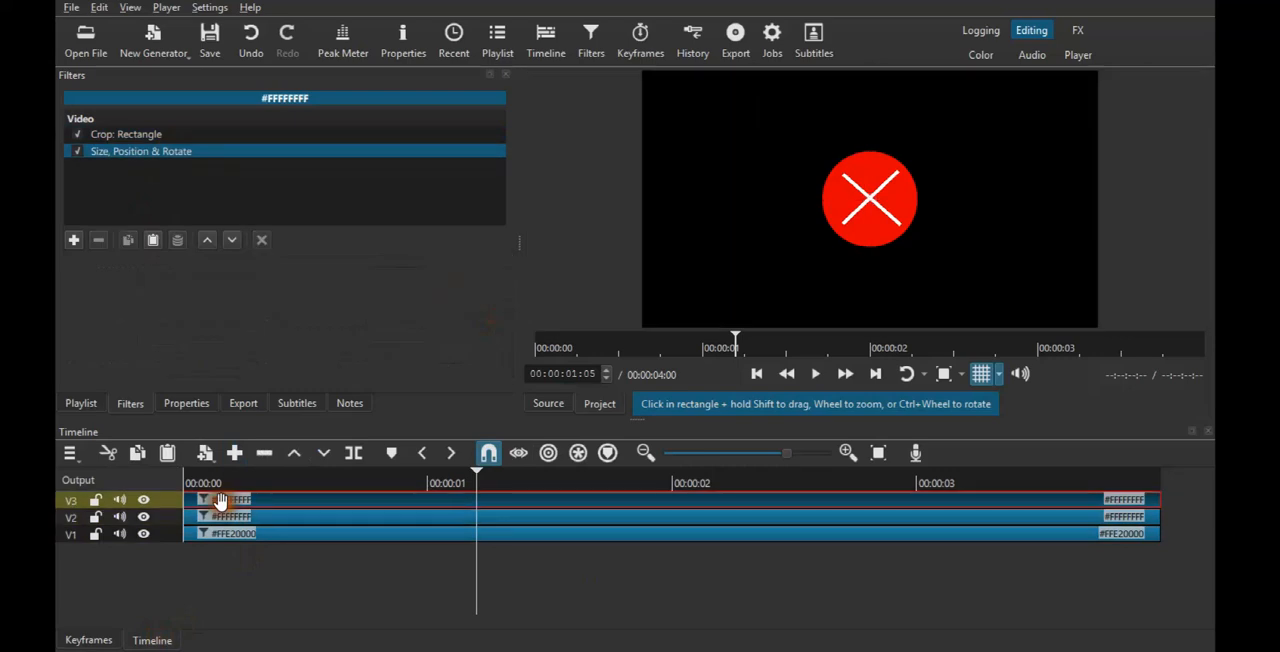
{"action": "key", "text": "ctrl+v"}
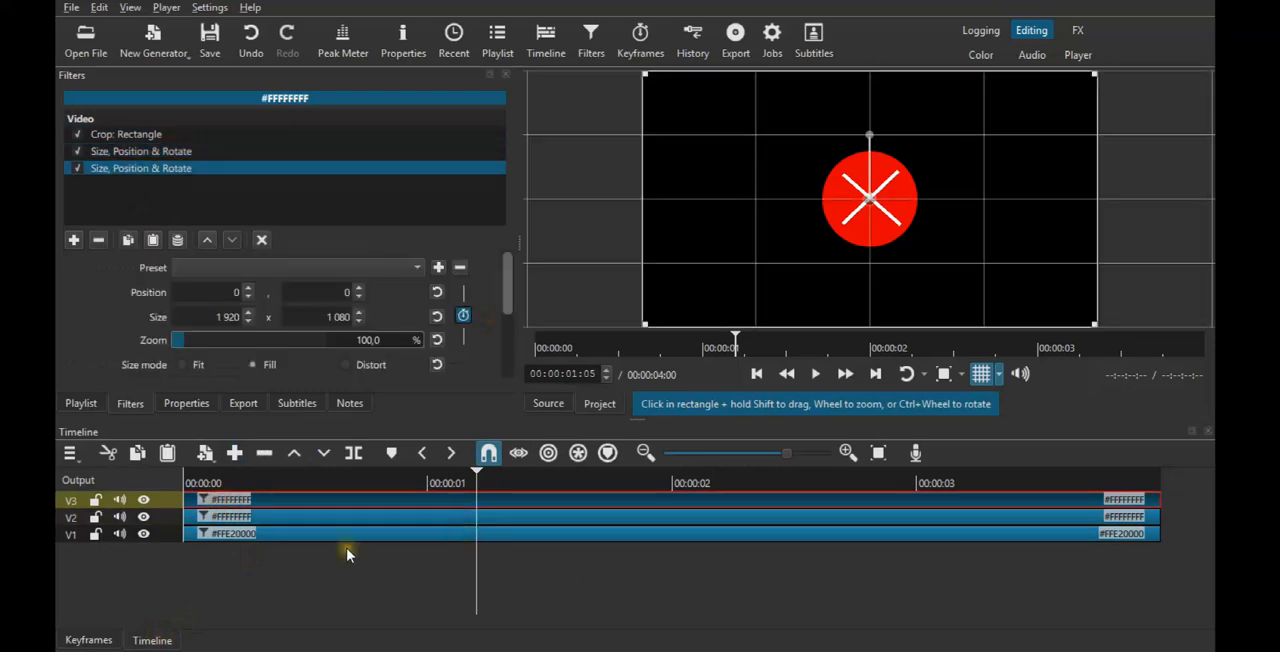